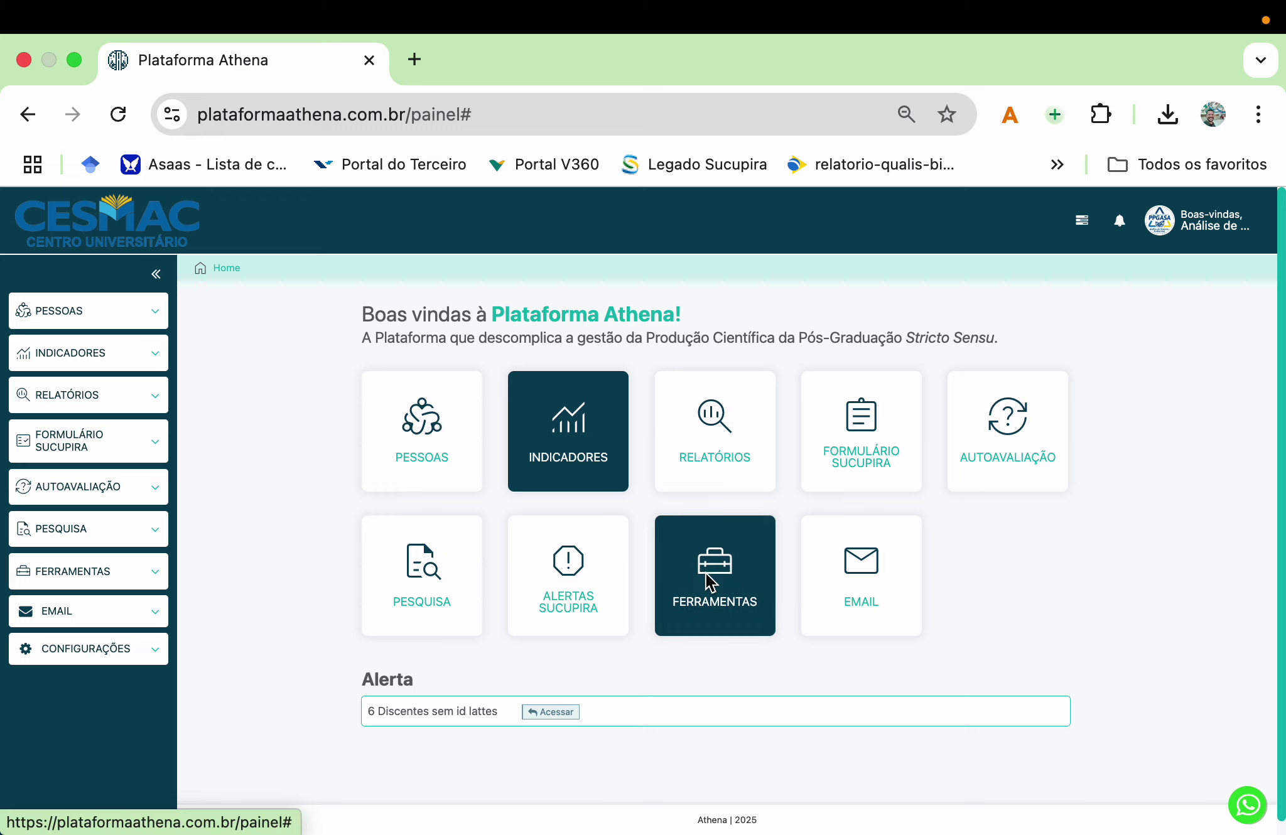
Step: Open the Sucupira indicators page and look over its faculty and student flow tables
mouse_move(720, 531)
mouse_move(567, 431)
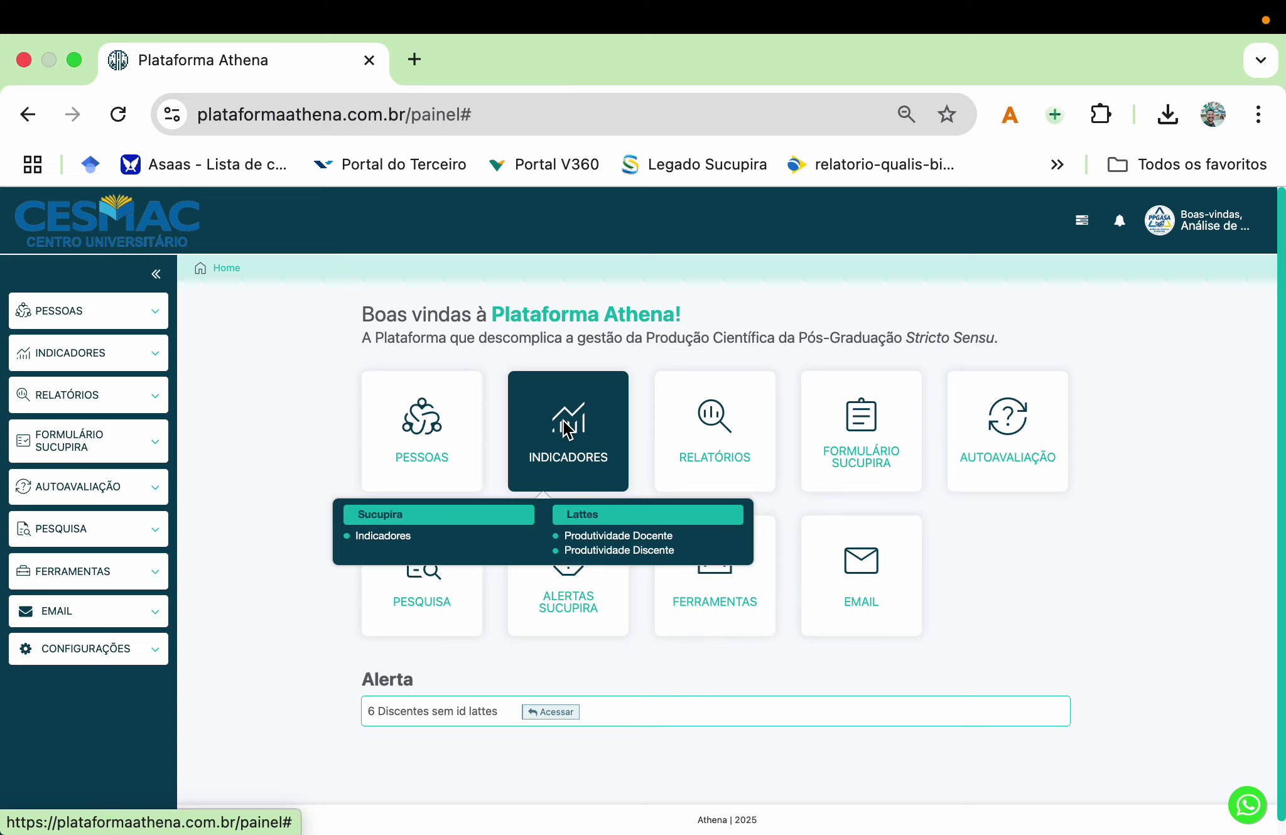
click(387, 539)
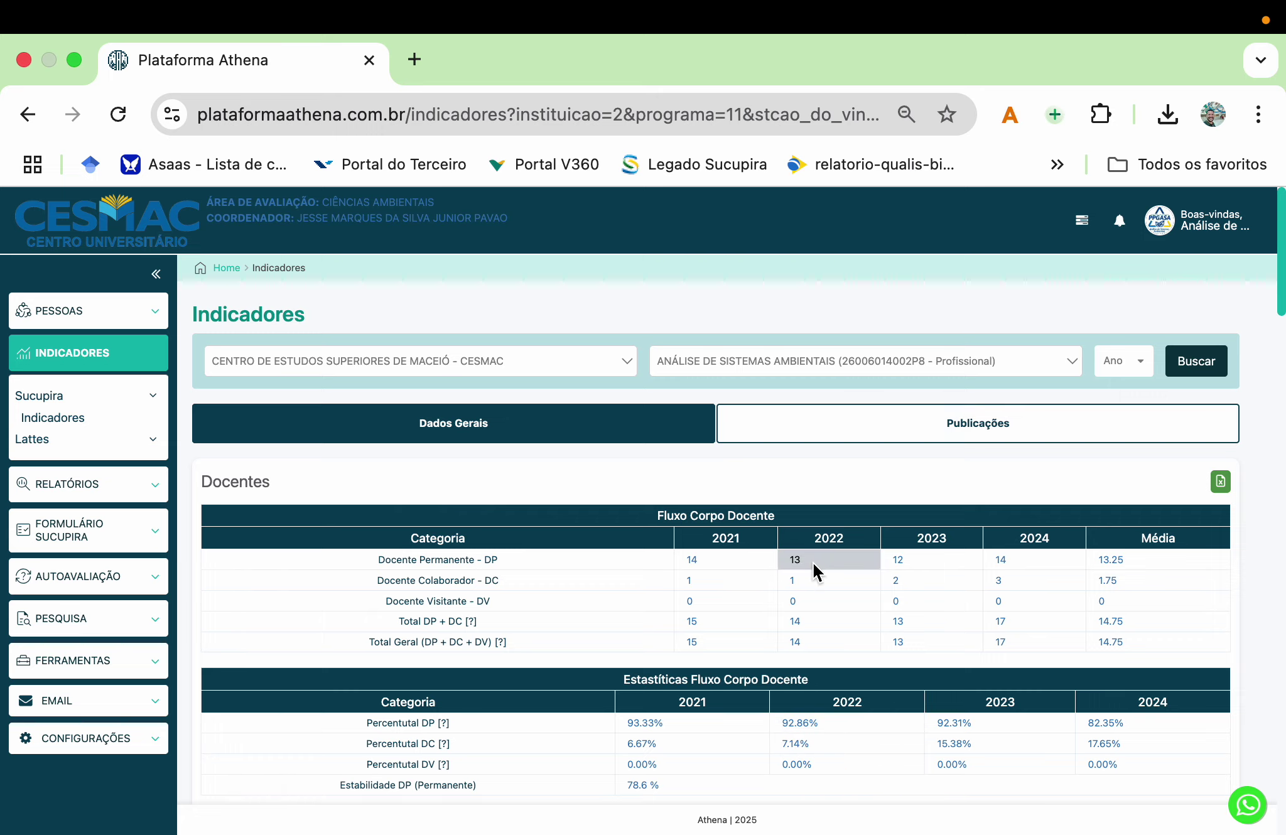
scroll(819, 546, down, 3)
scroll(818, 566, up, 4)
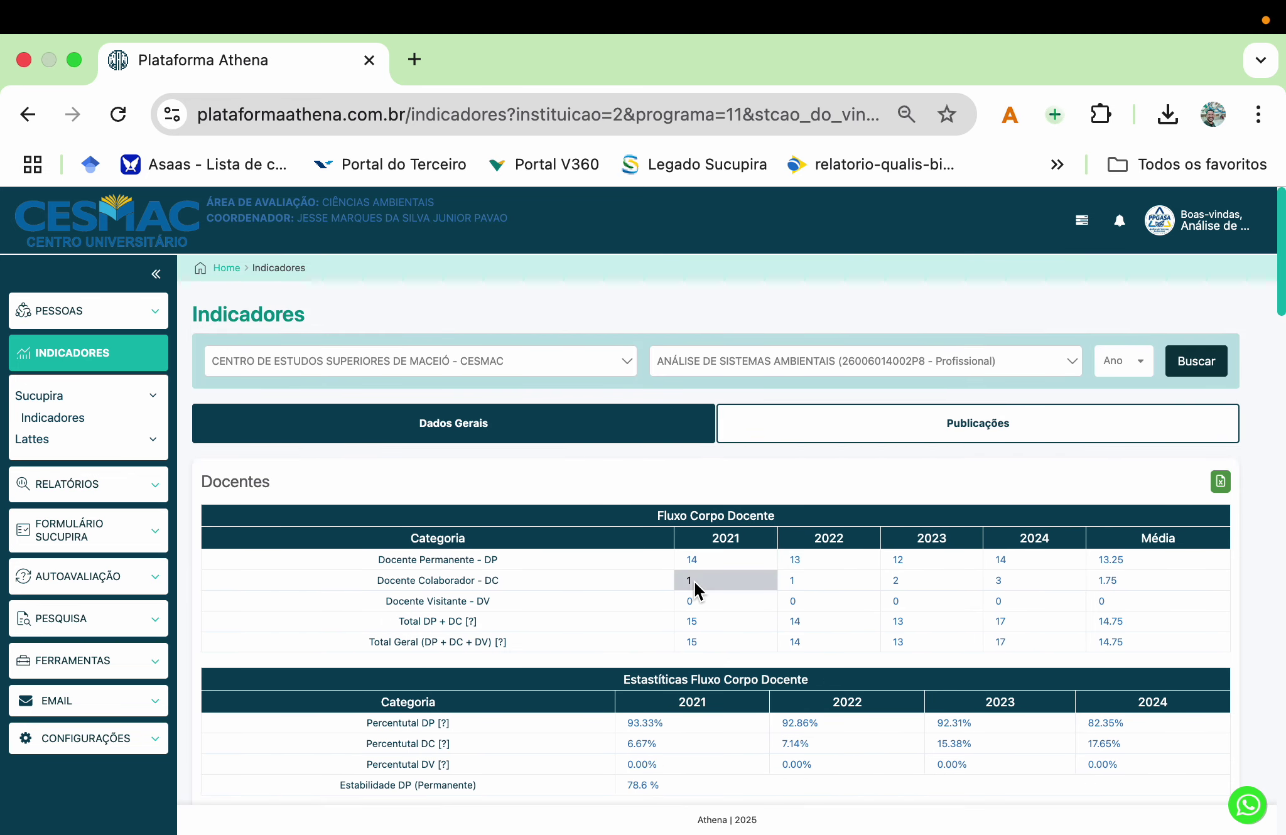
scroll(694, 581, down, 7)
scroll(691, 539, up, 7)
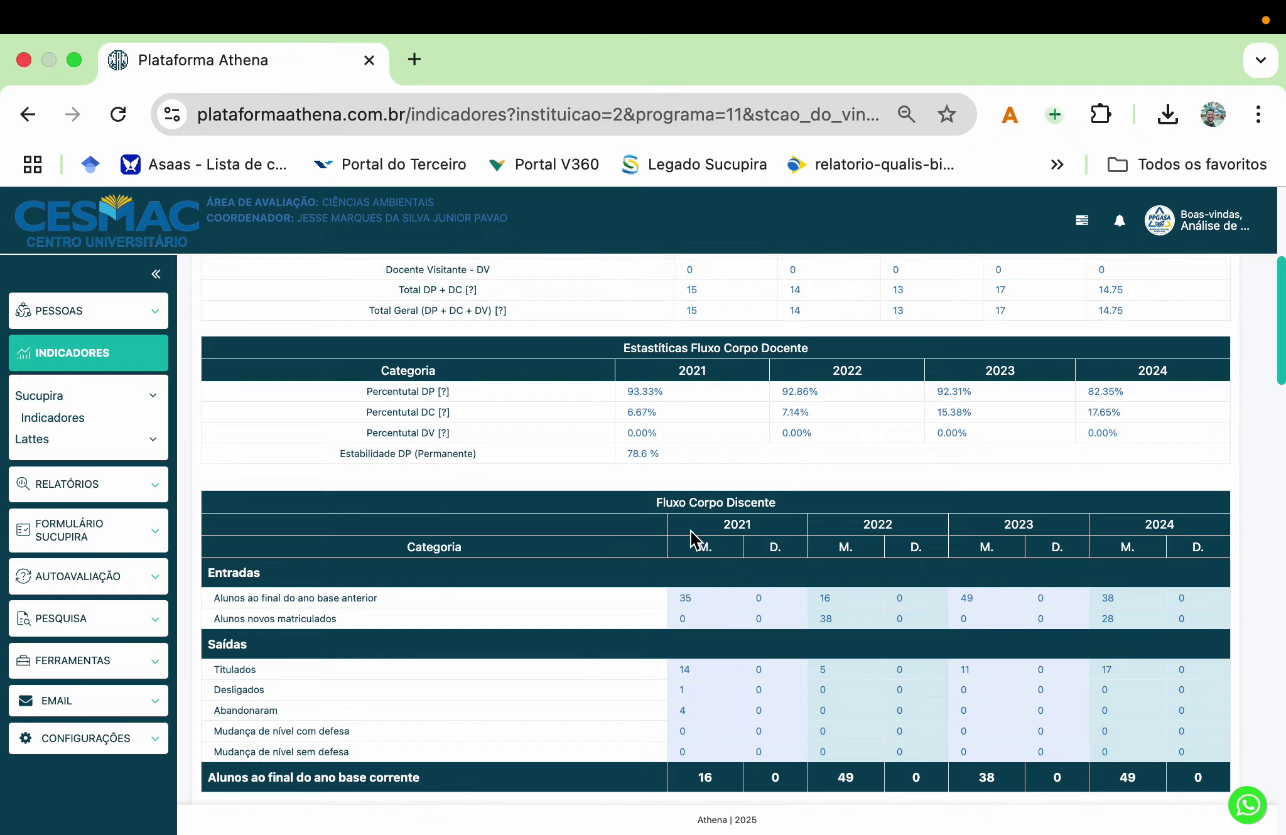
Step: Review the co-authorship article tables under Publicações, and return to Dados Gerais
click(904, 430)
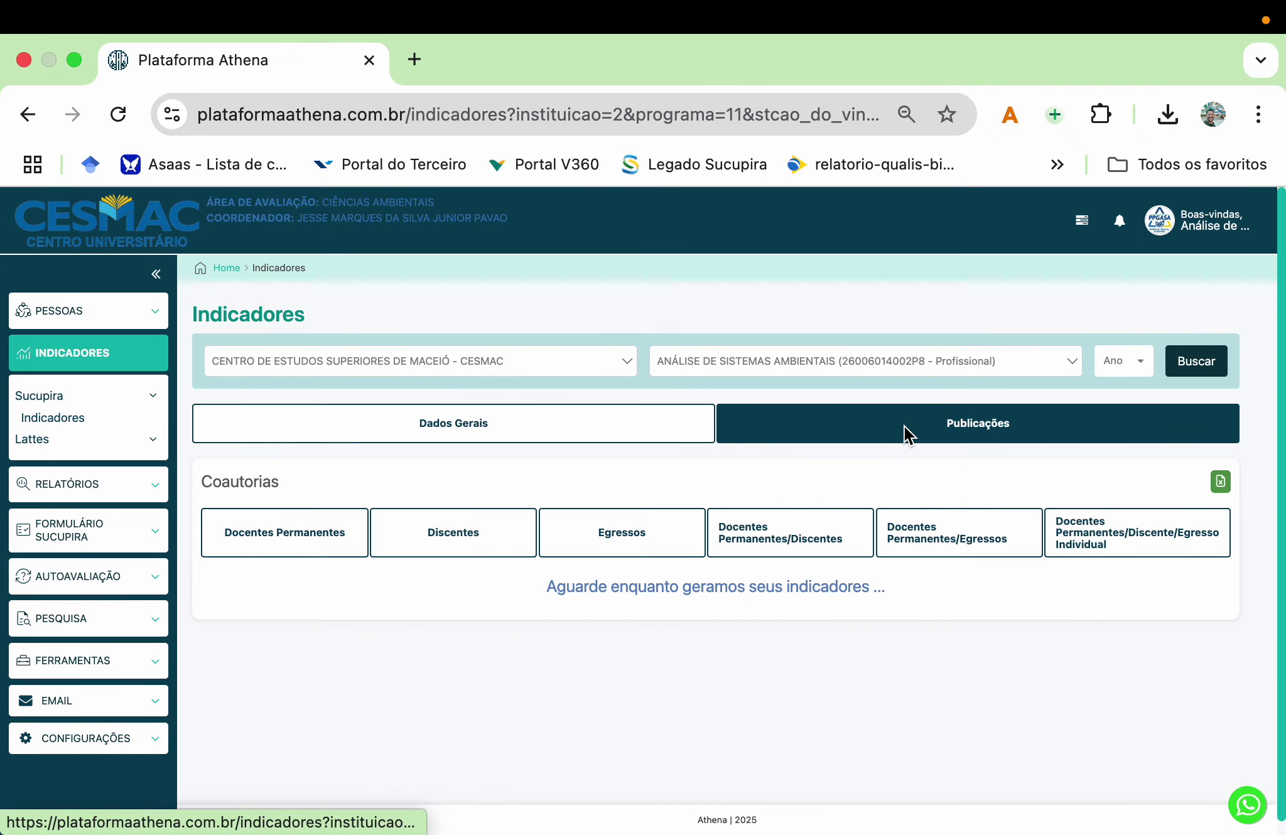
scroll(457, 691, down, 11)
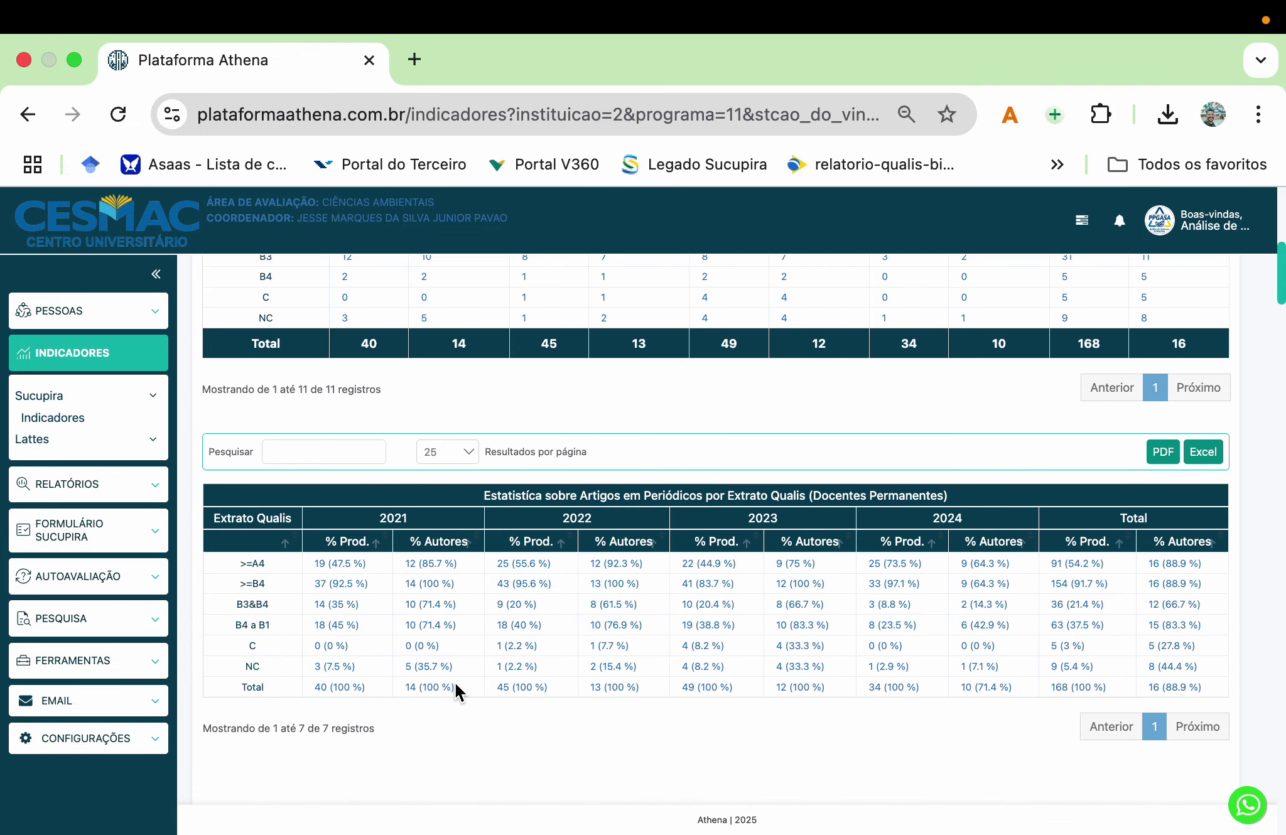
scroll(456, 690, up, 10)
scroll(454, 681, up, 1)
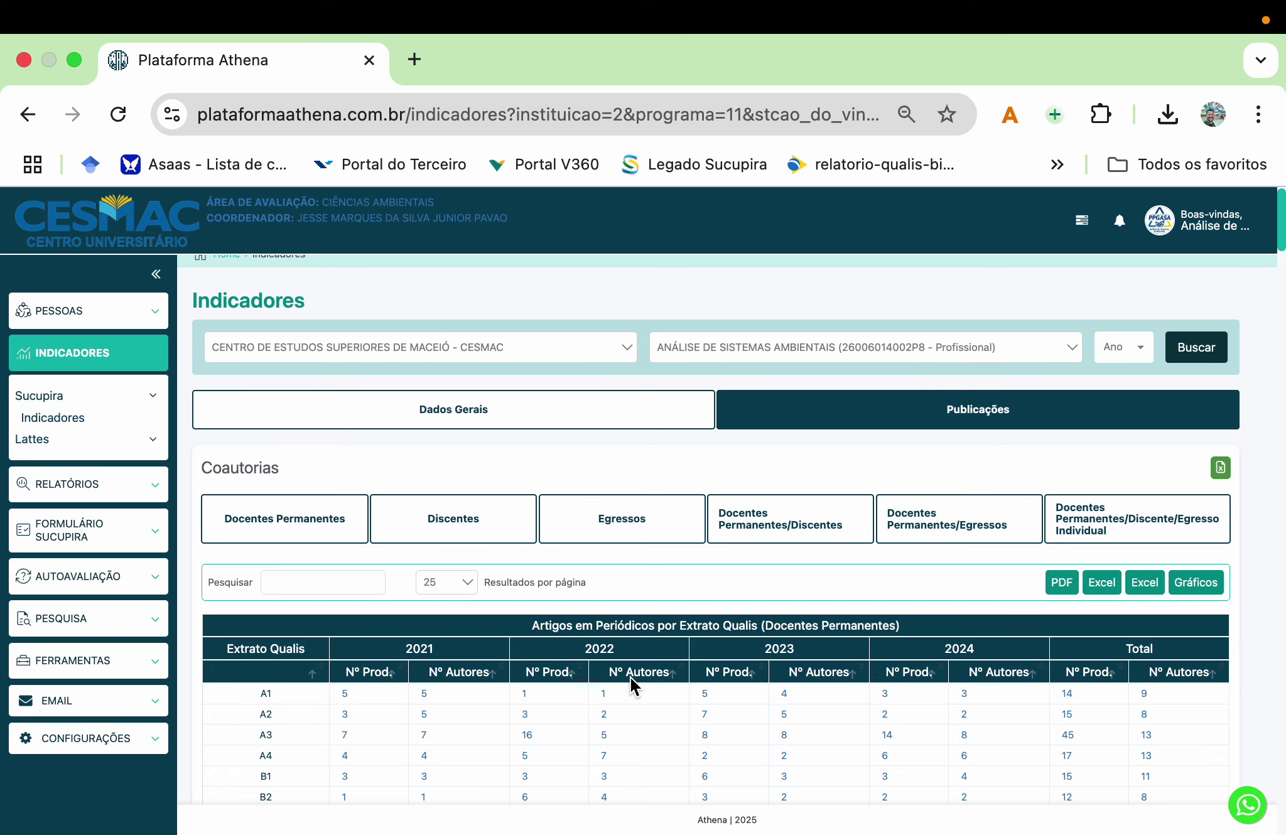
click(475, 418)
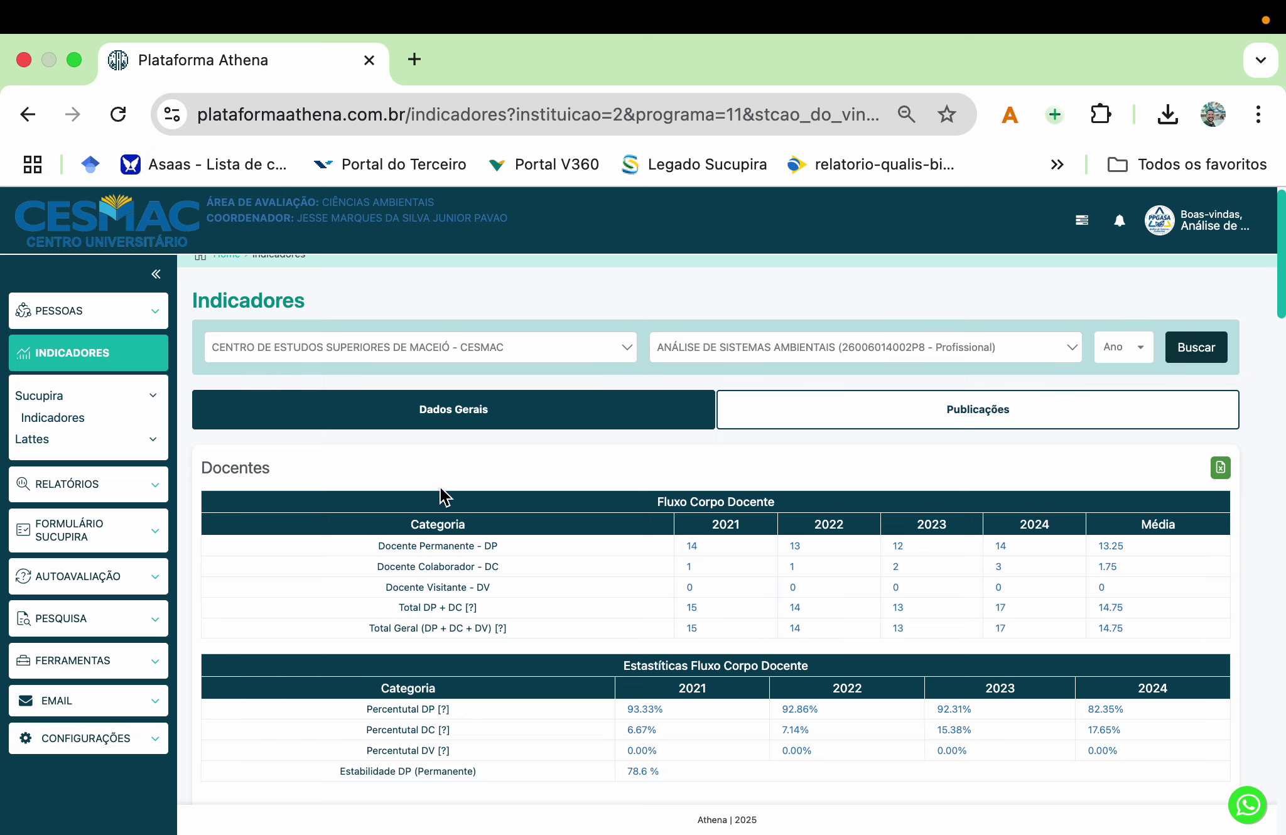
Step: Filter the program's indicators to the years 2017, 2018, 2019 and 2020 and run the search
click(1126, 348)
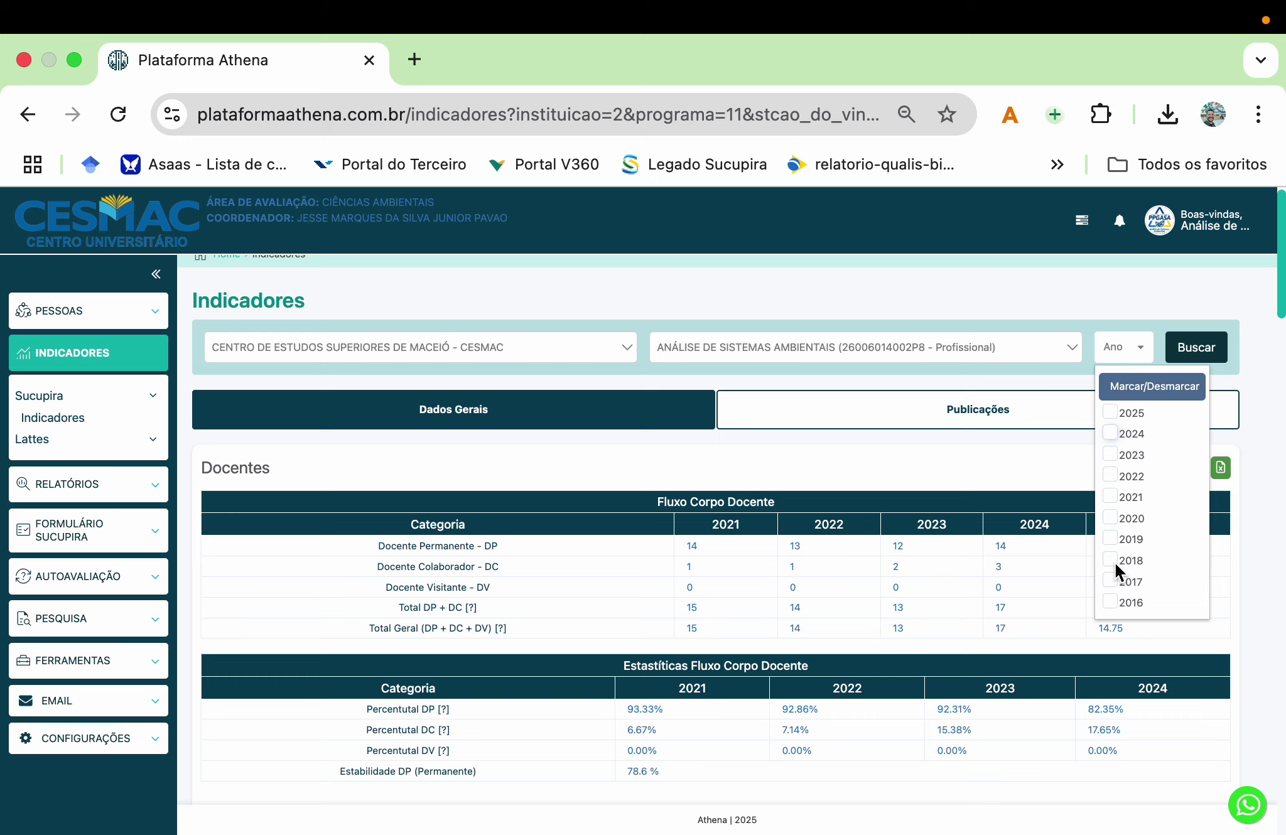
click(1112, 579)
click(1201, 355)
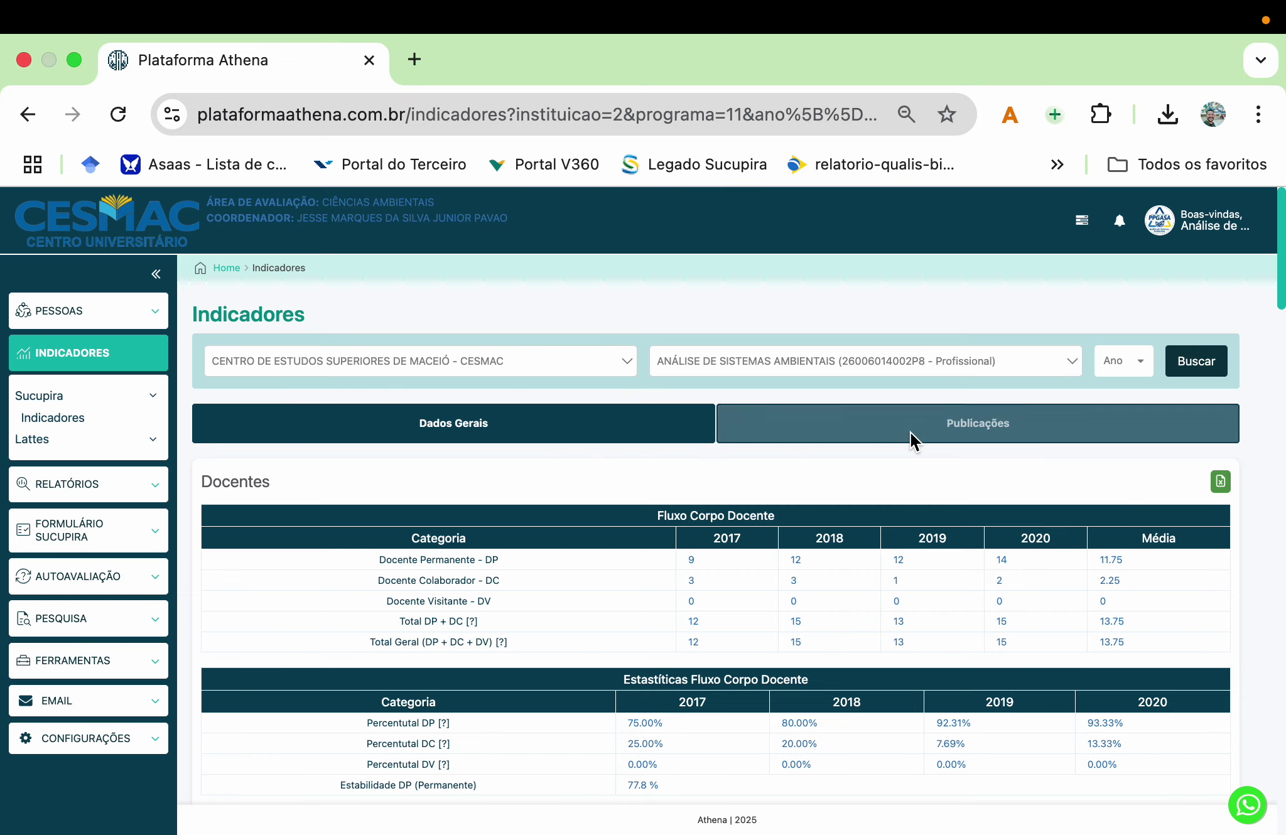
Step: Look over the Publicações and Dados Gerais indicators for the 2017 to 2020 period
click(912, 432)
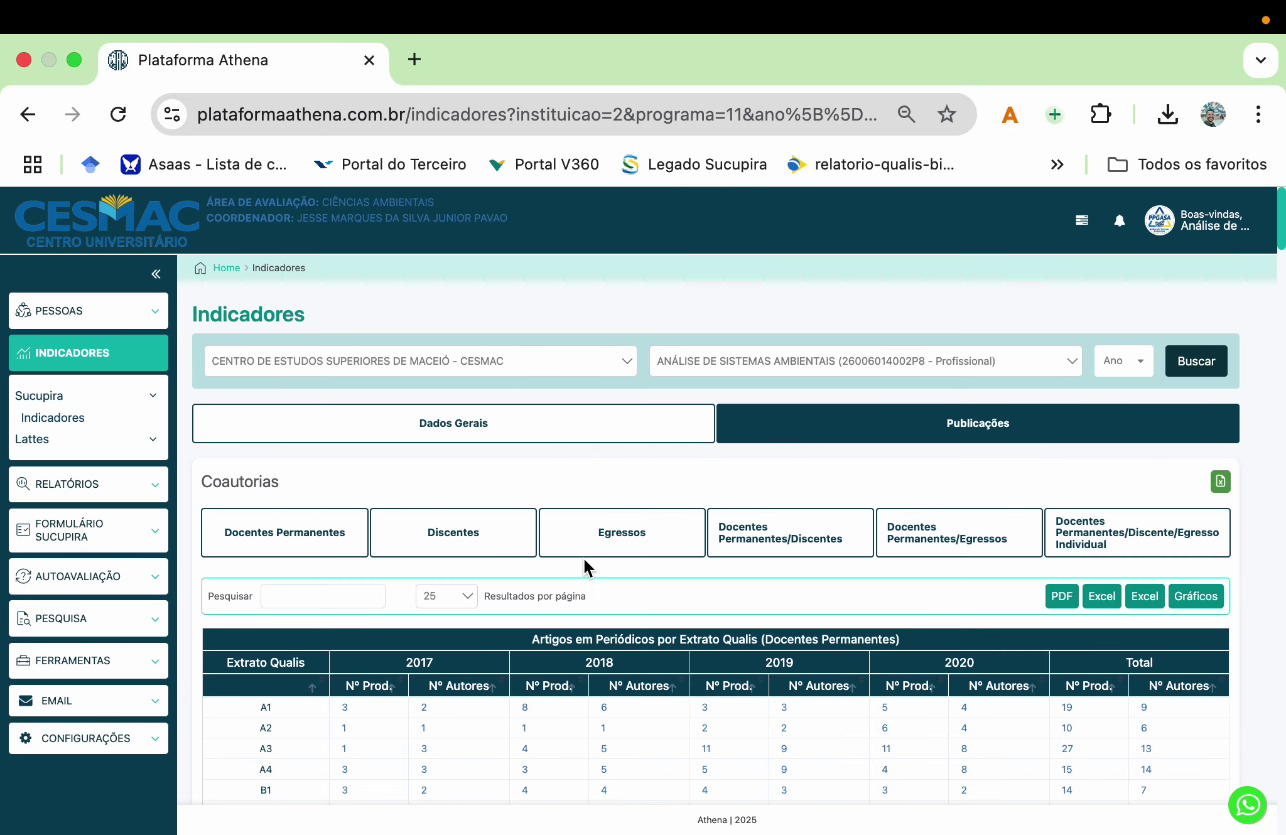
click(504, 430)
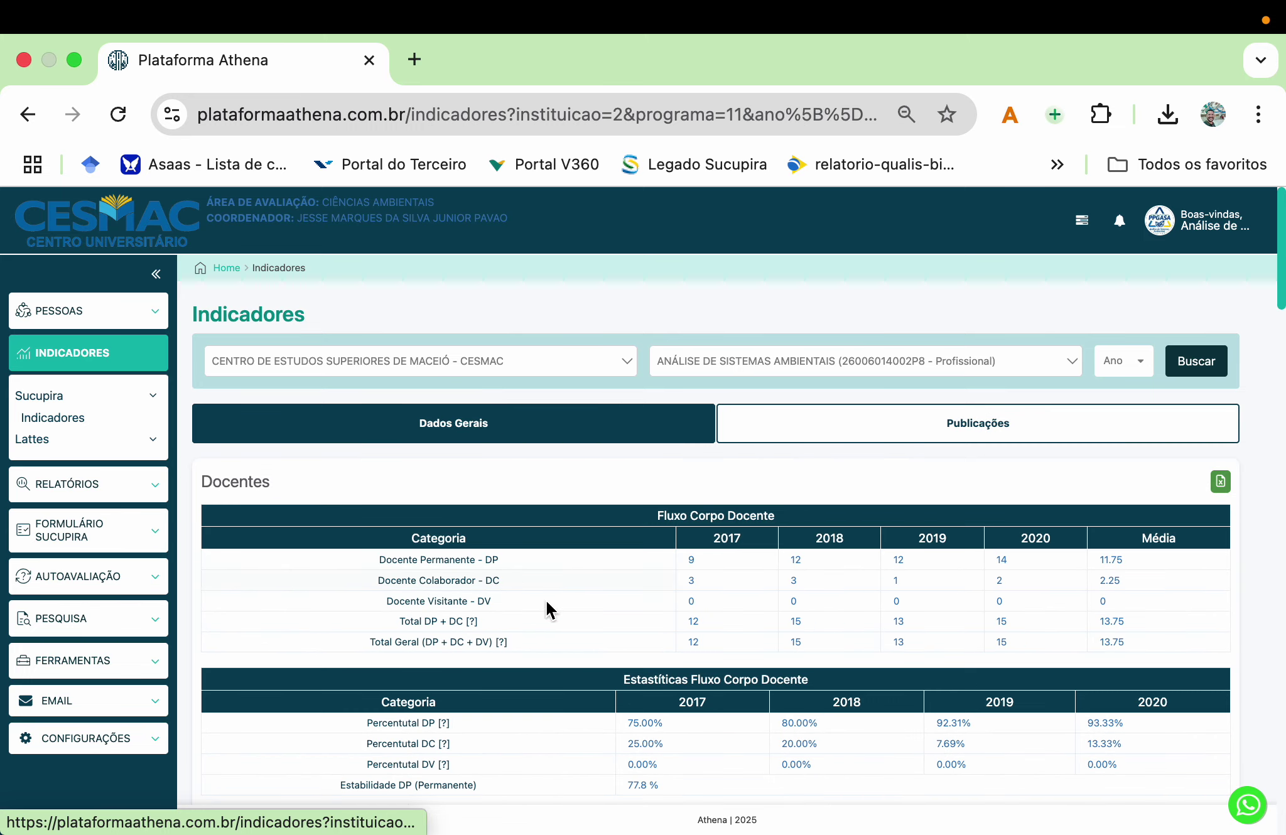
scroll(556, 608, down, 4)
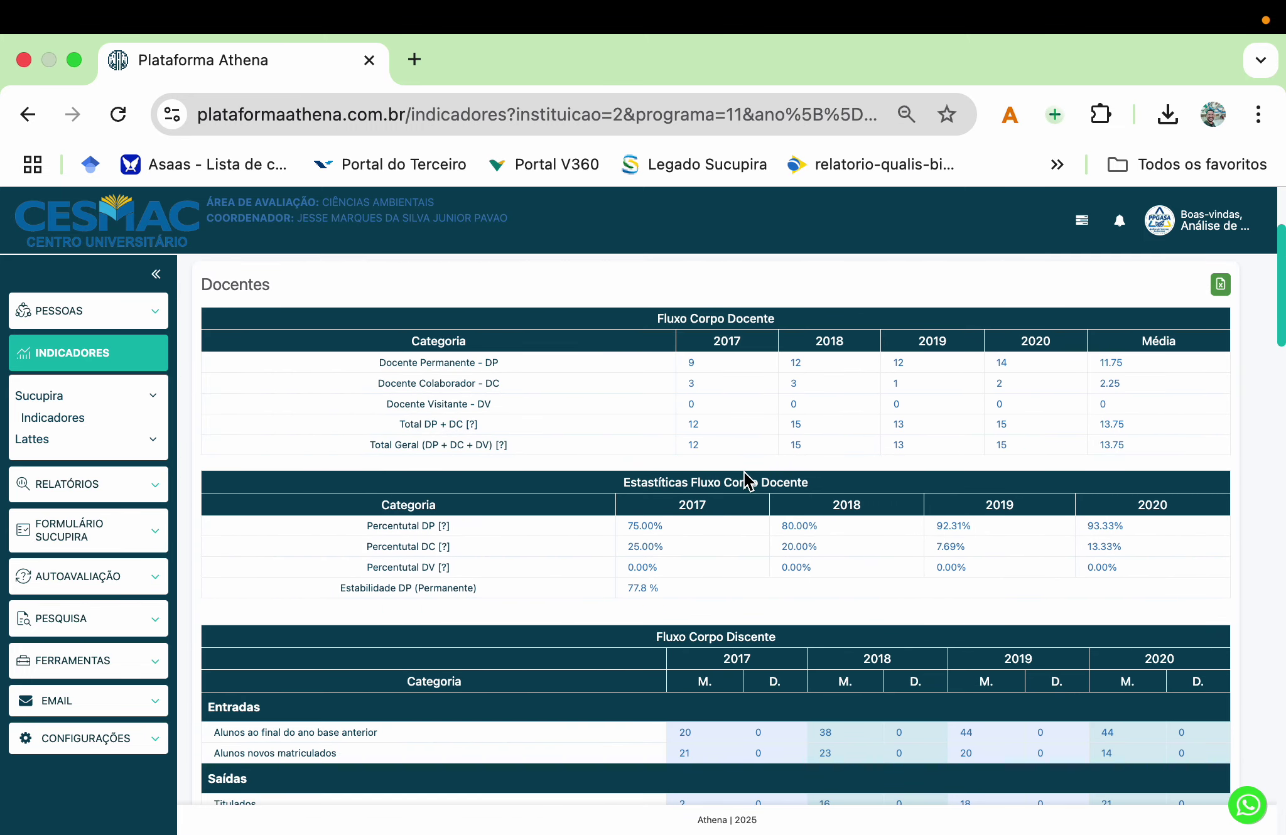
scroll(1030, 452, up, 2)
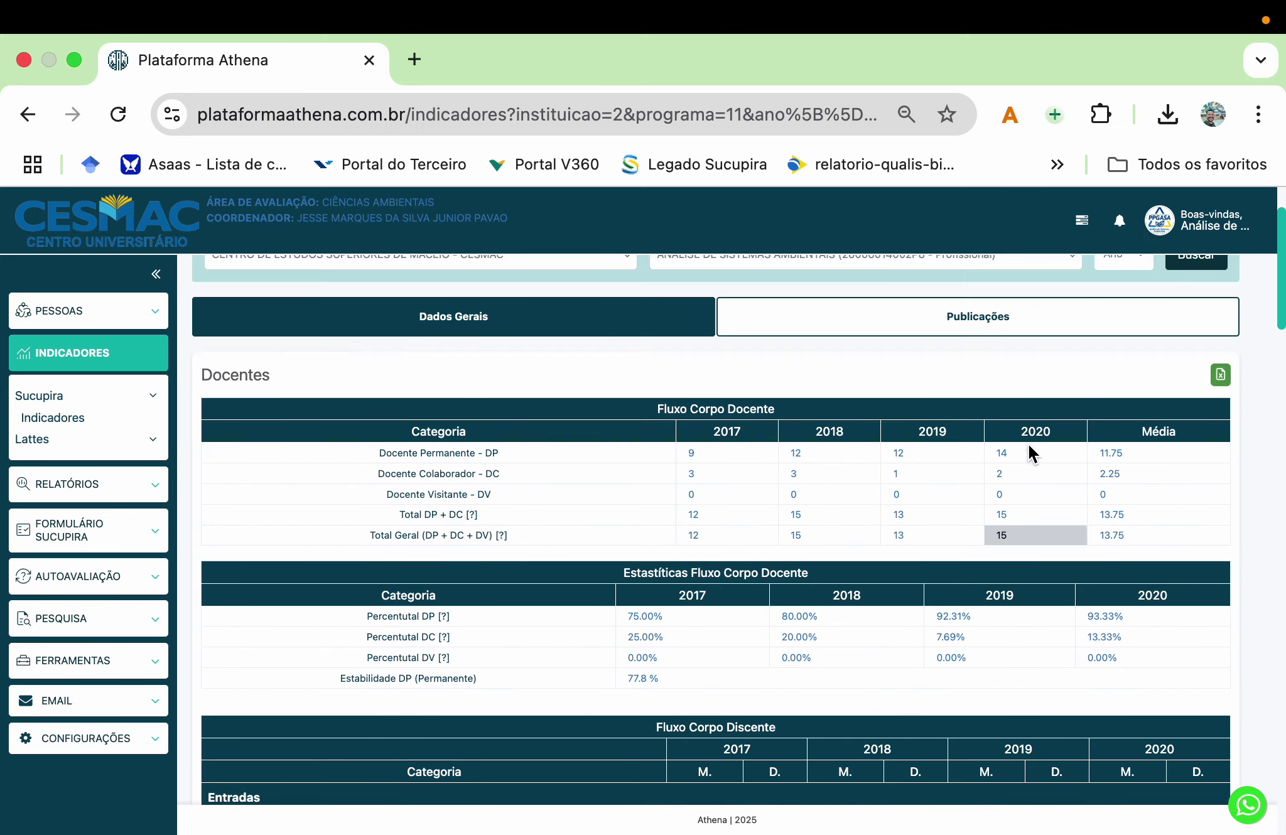
Step: Replace the selected years with 2021, 2022, 2023 and 2024 and run the indicators search again
scroll(1028, 443, up, 2)
click(1123, 361)
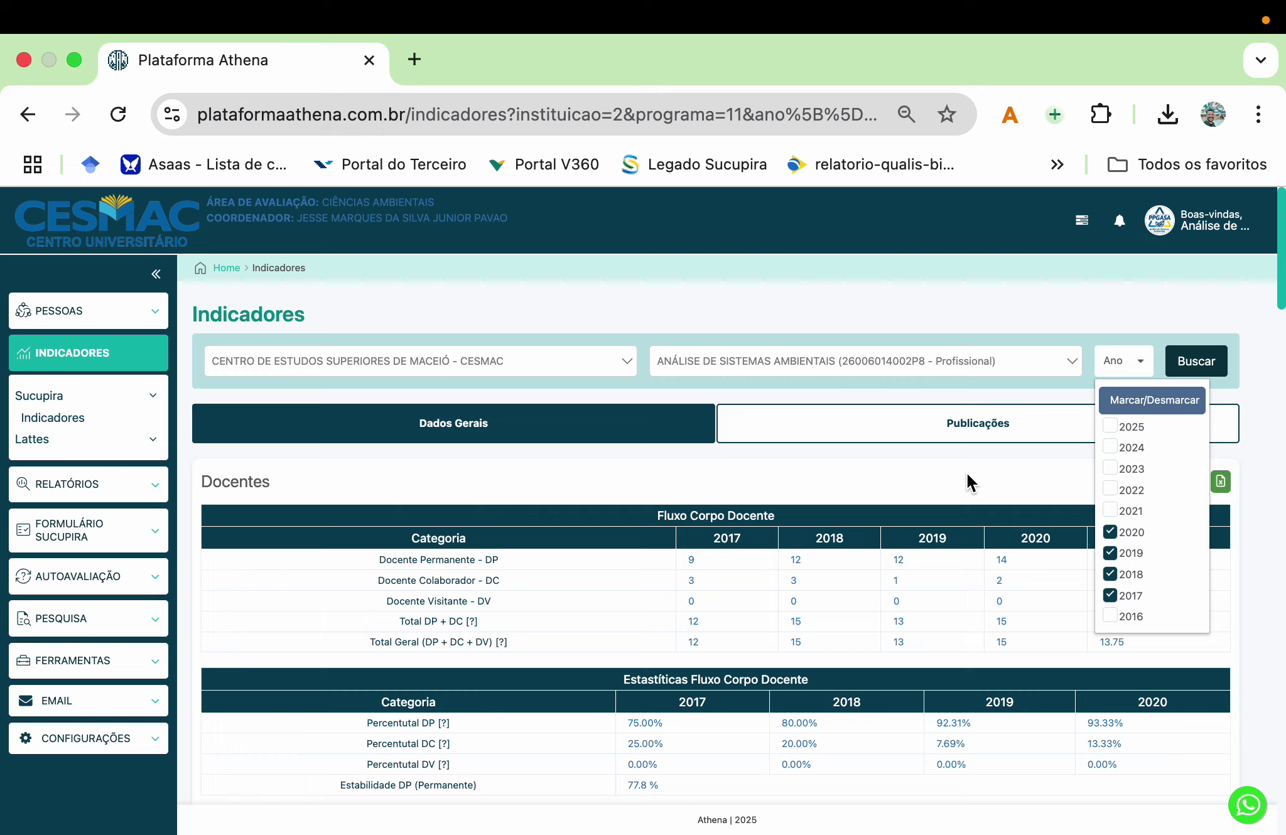
click(1110, 532)
click(1110, 553)
click(1128, 375)
click(1128, 373)
click(1110, 595)
click(1110, 510)
click(1110, 489)
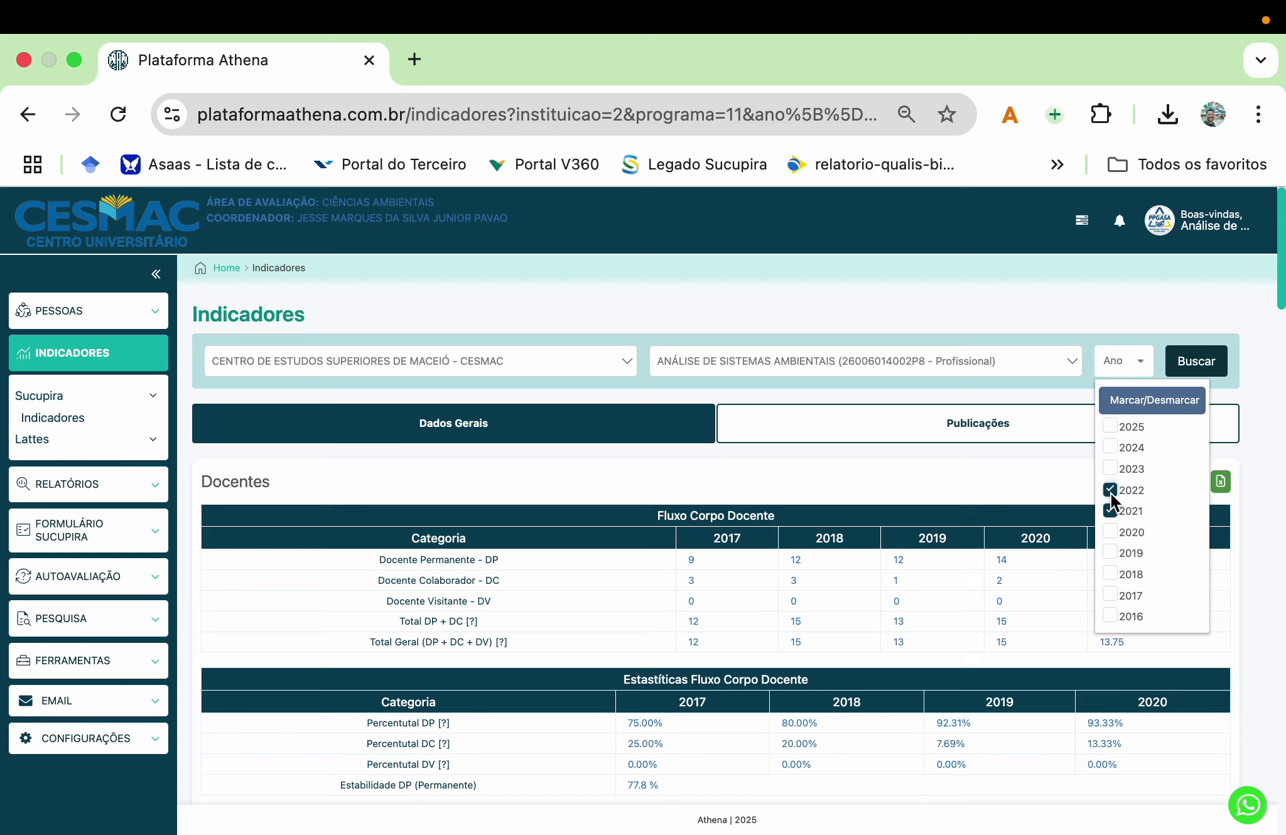
click(1110, 468)
click(1110, 447)
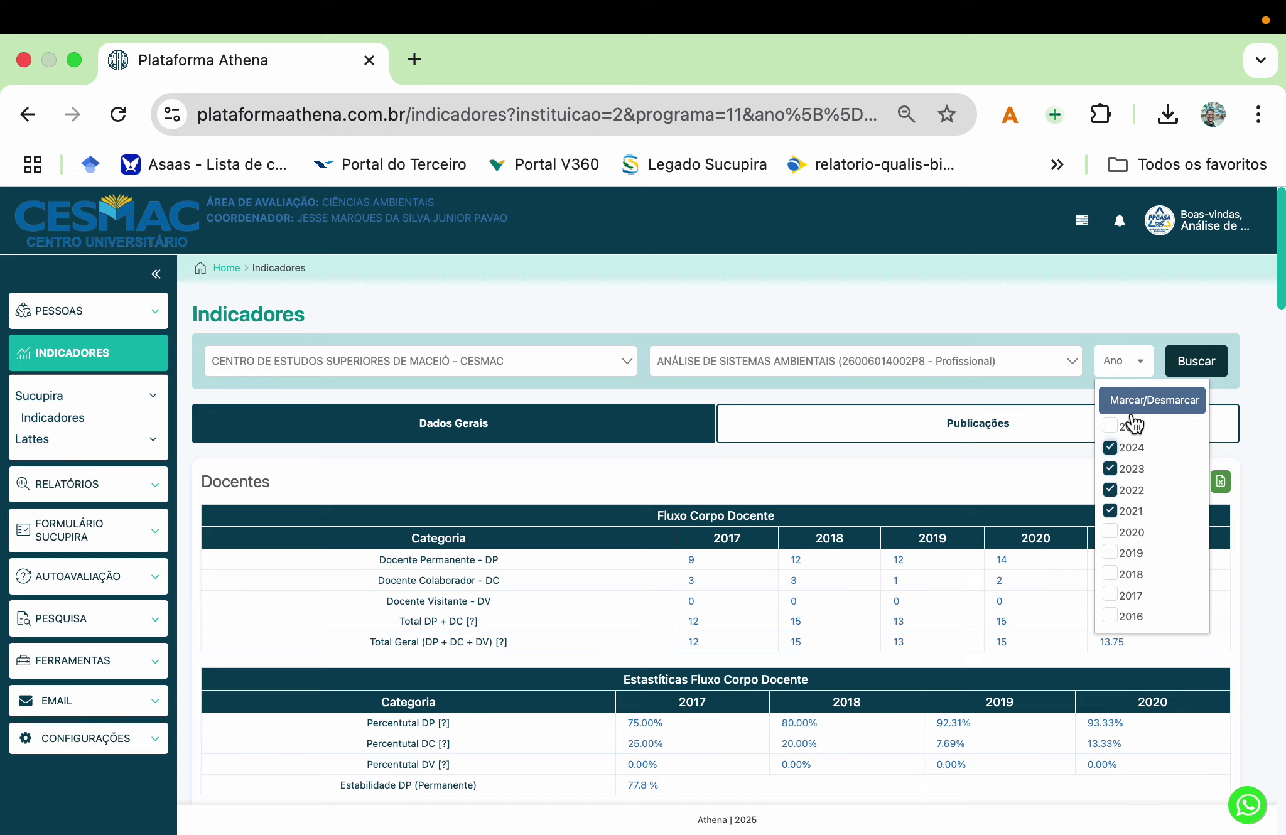
click(1198, 361)
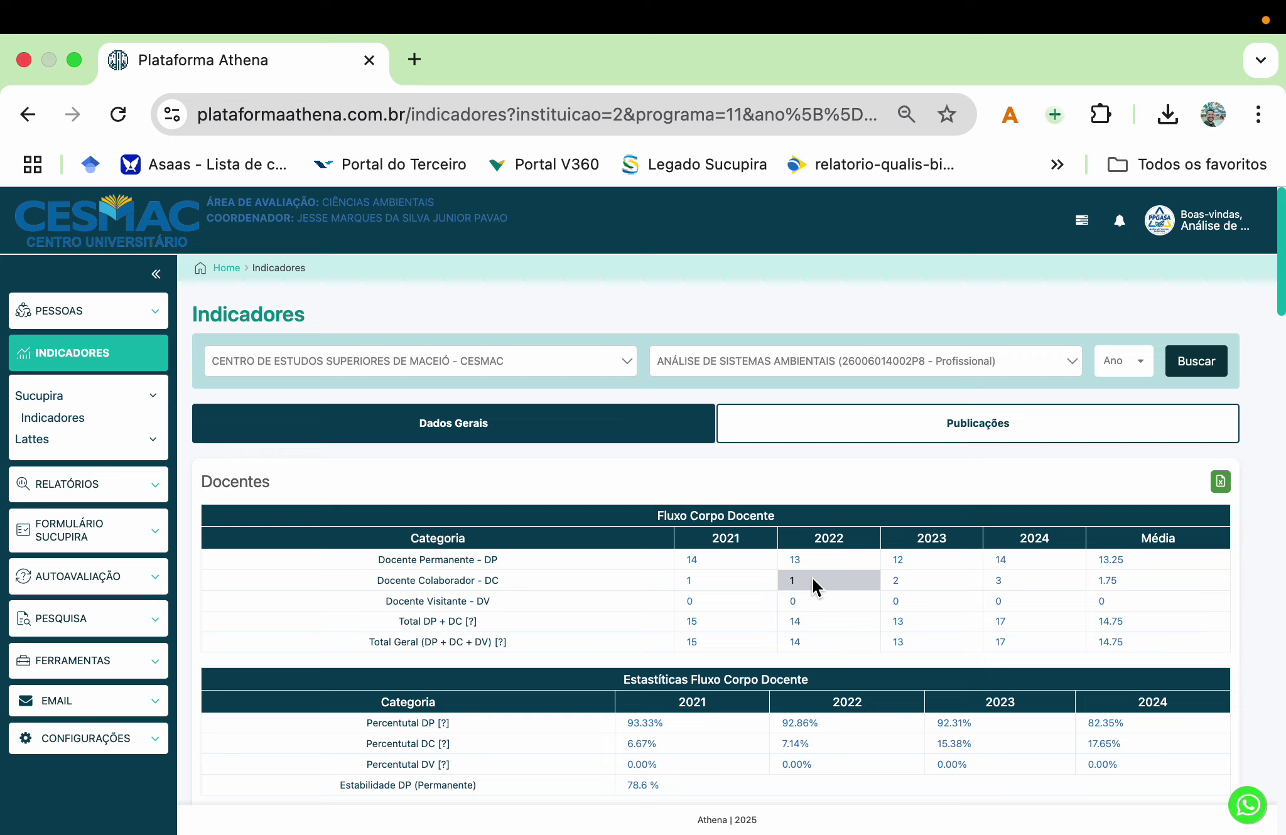
Step: Return to the home page, reopen the Sucupira indicators and check which years are selected by default
click(93, 237)
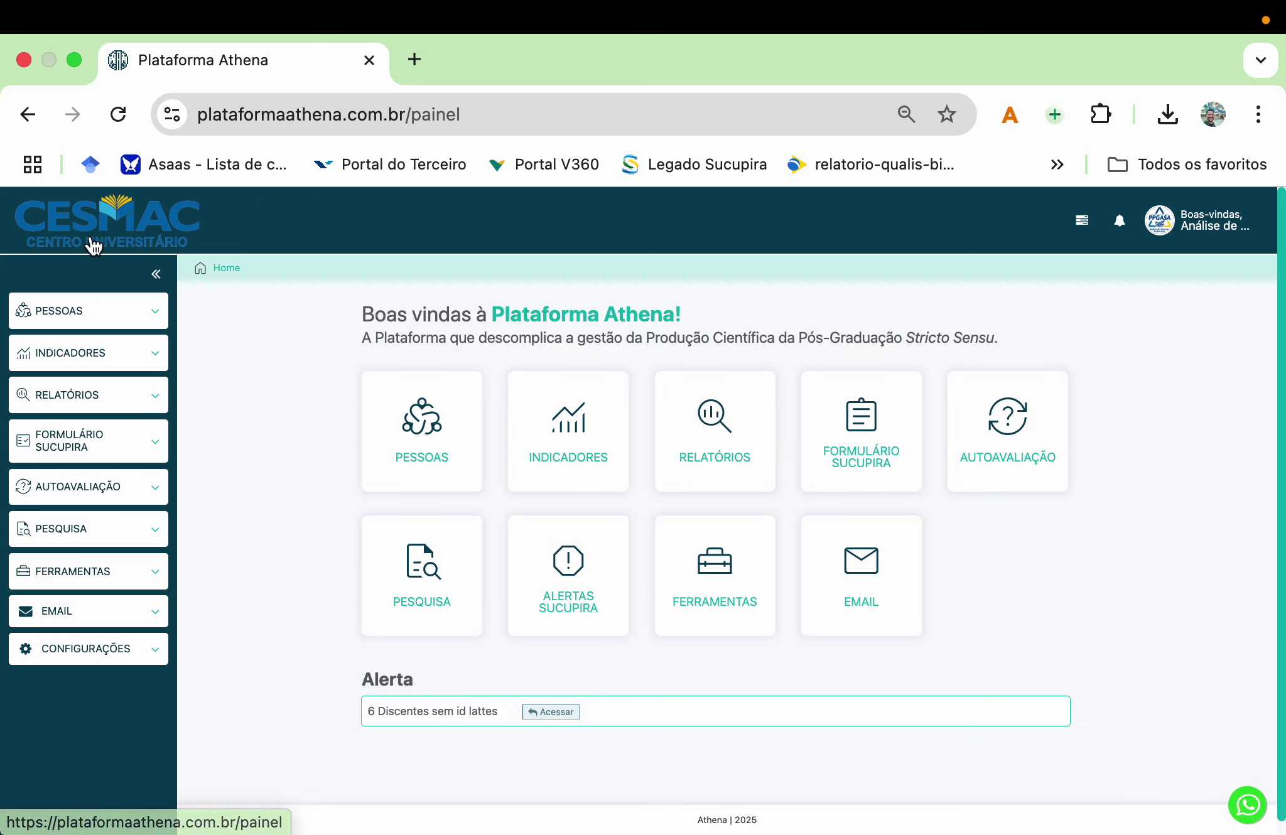
click(564, 408)
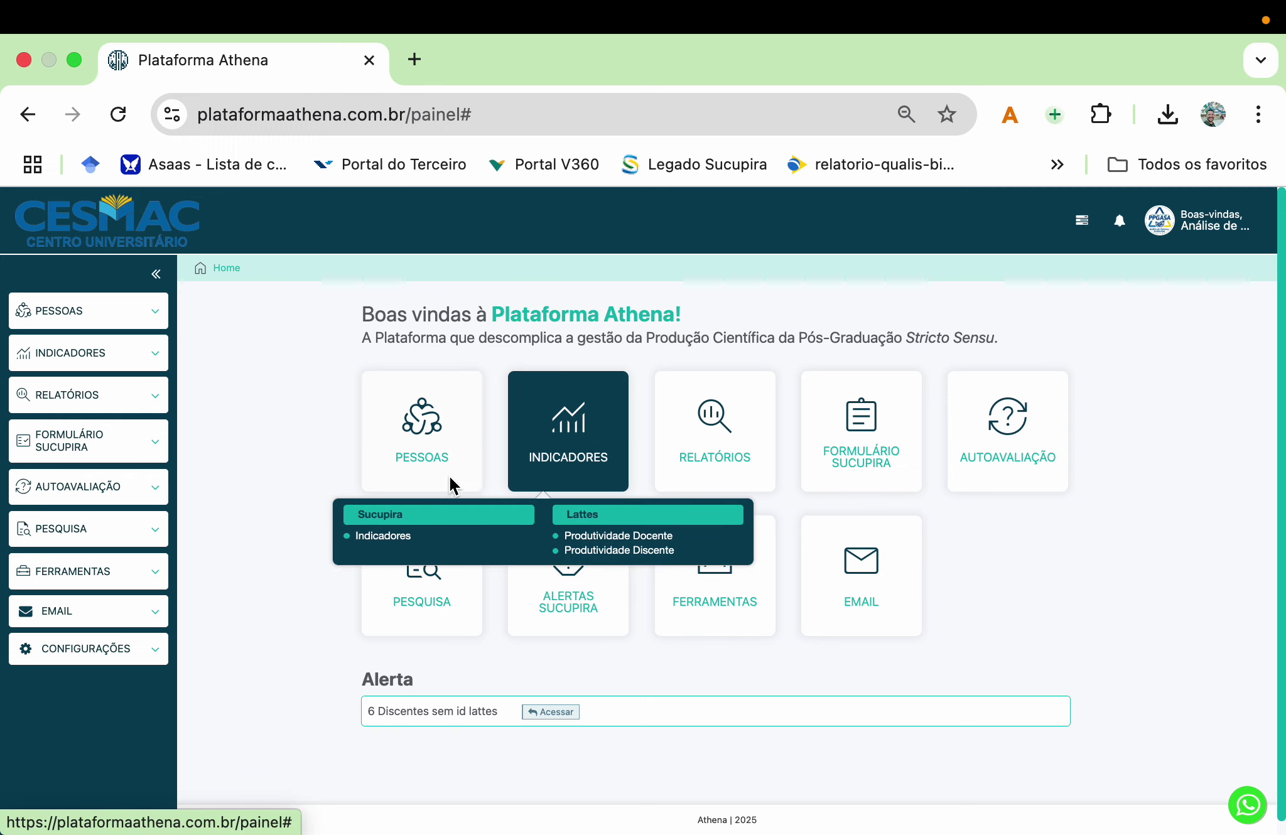
click(376, 540)
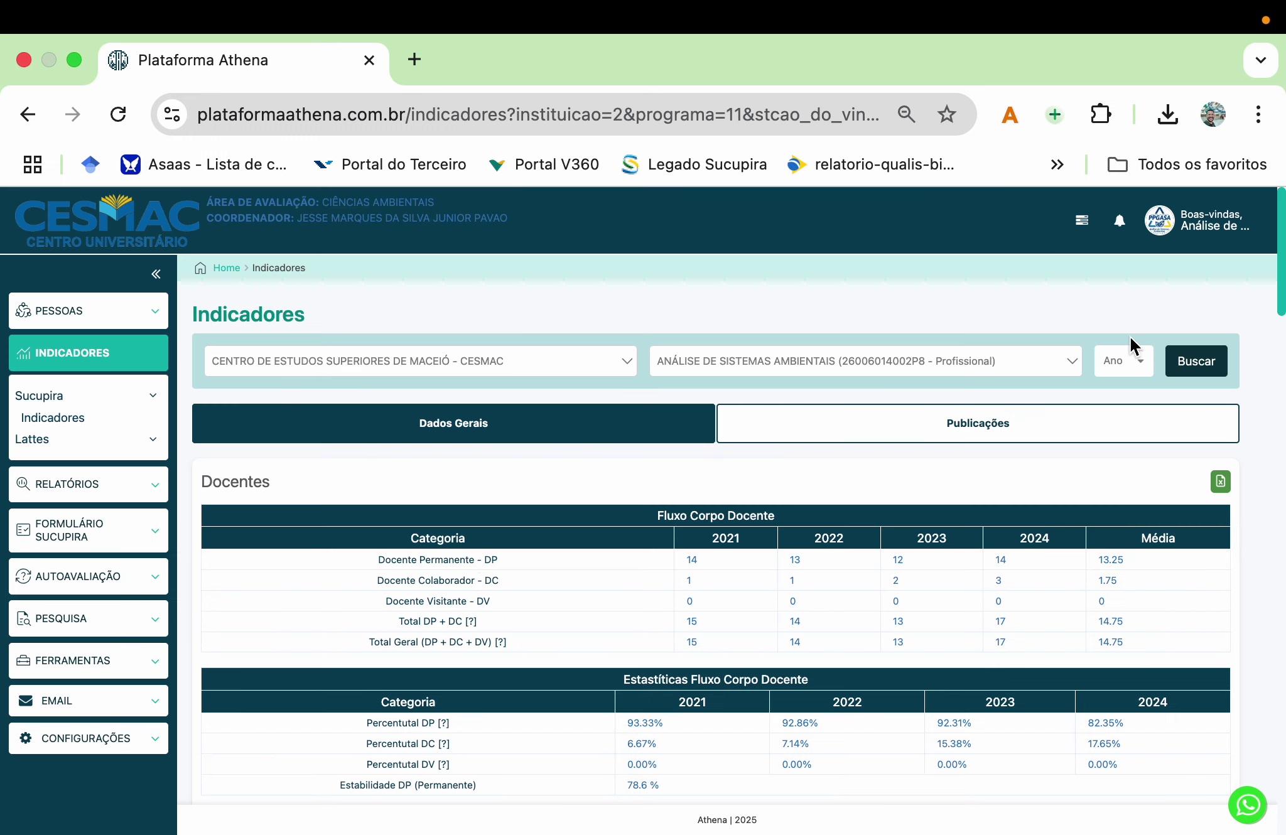
click(1146, 364)
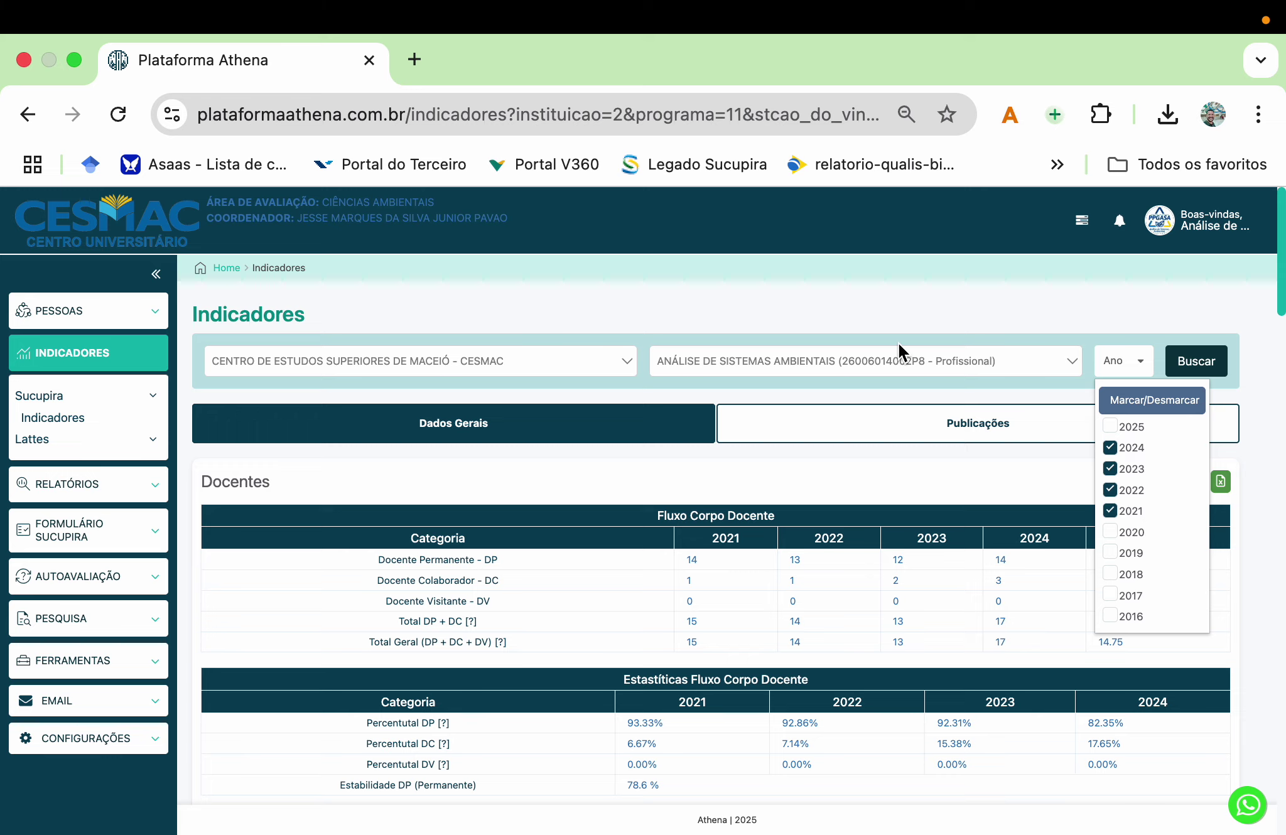
click(914, 323)
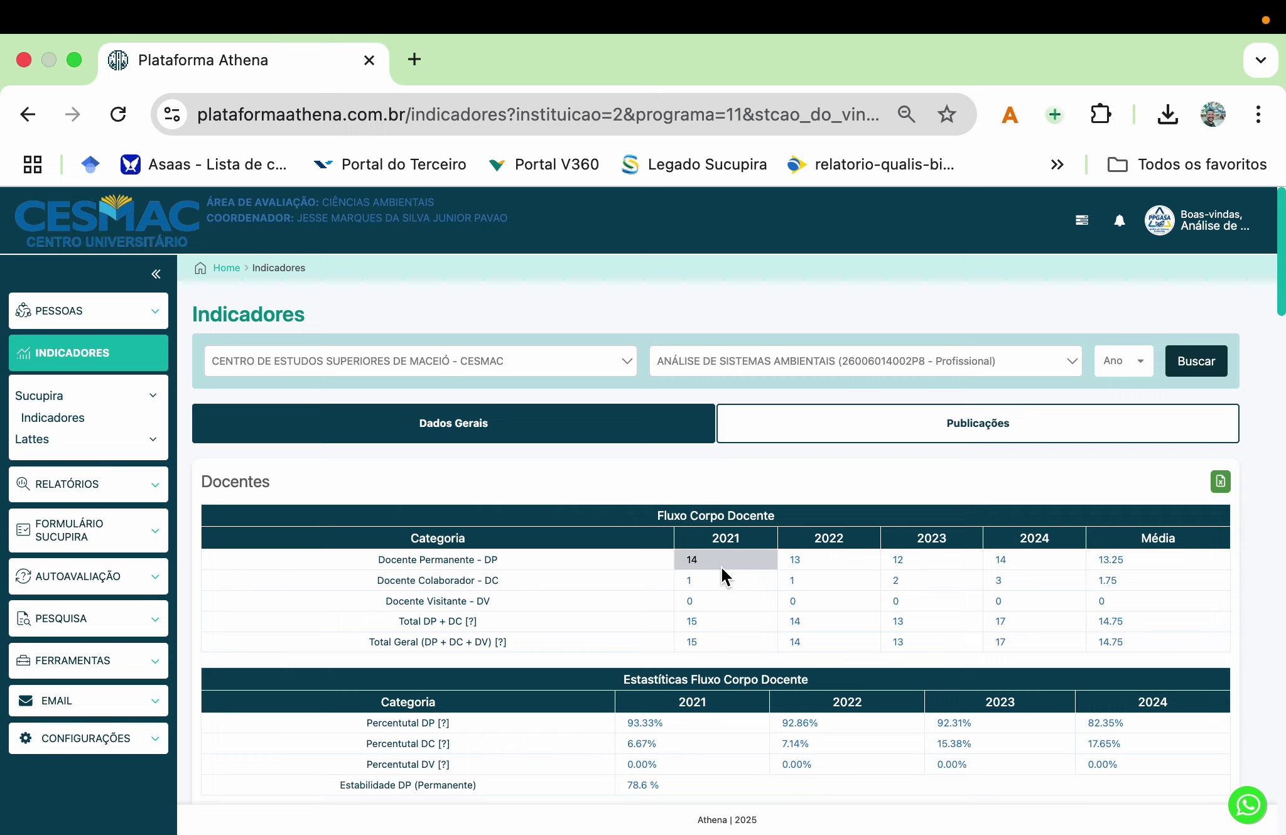
Step: View the faculty detail lists for Docente Permanente in 2021 and Total Geral in 2024, closing each one
click(694, 556)
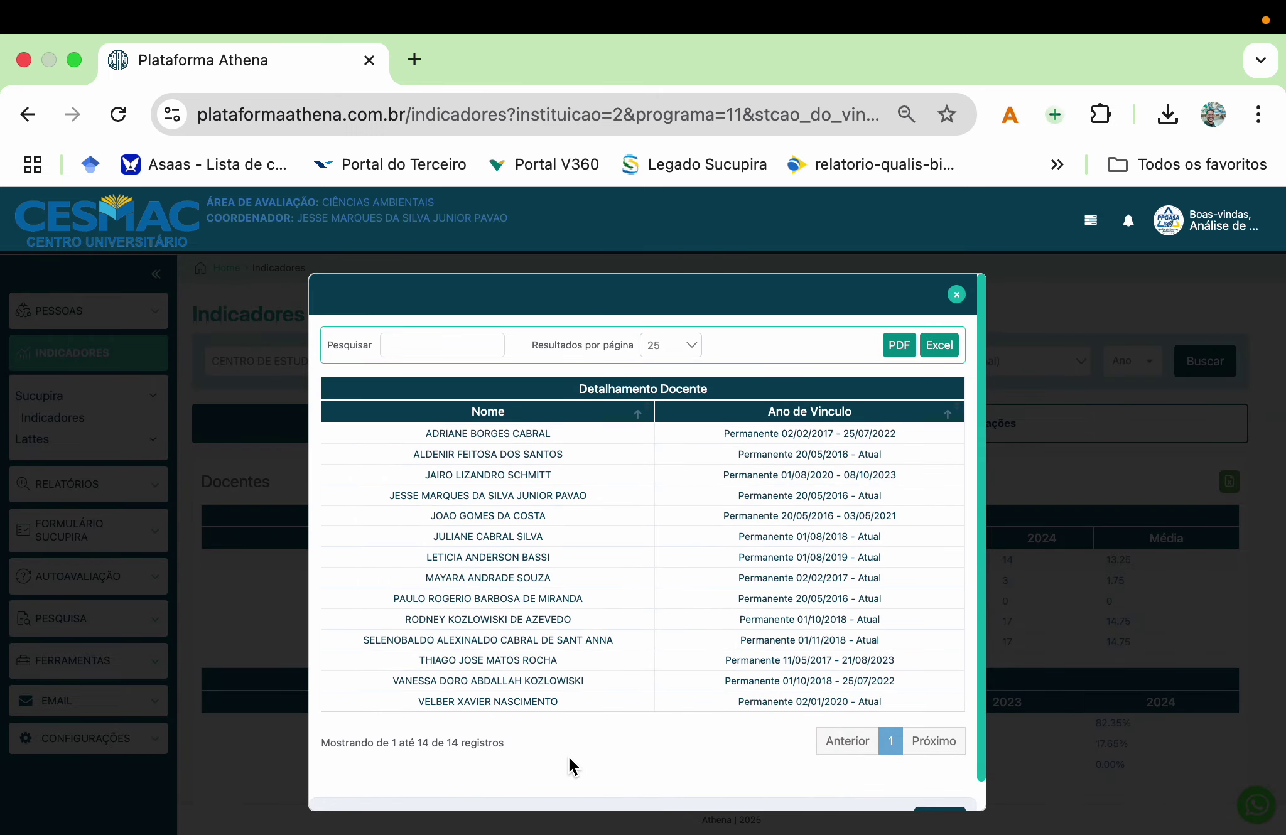
click(955, 296)
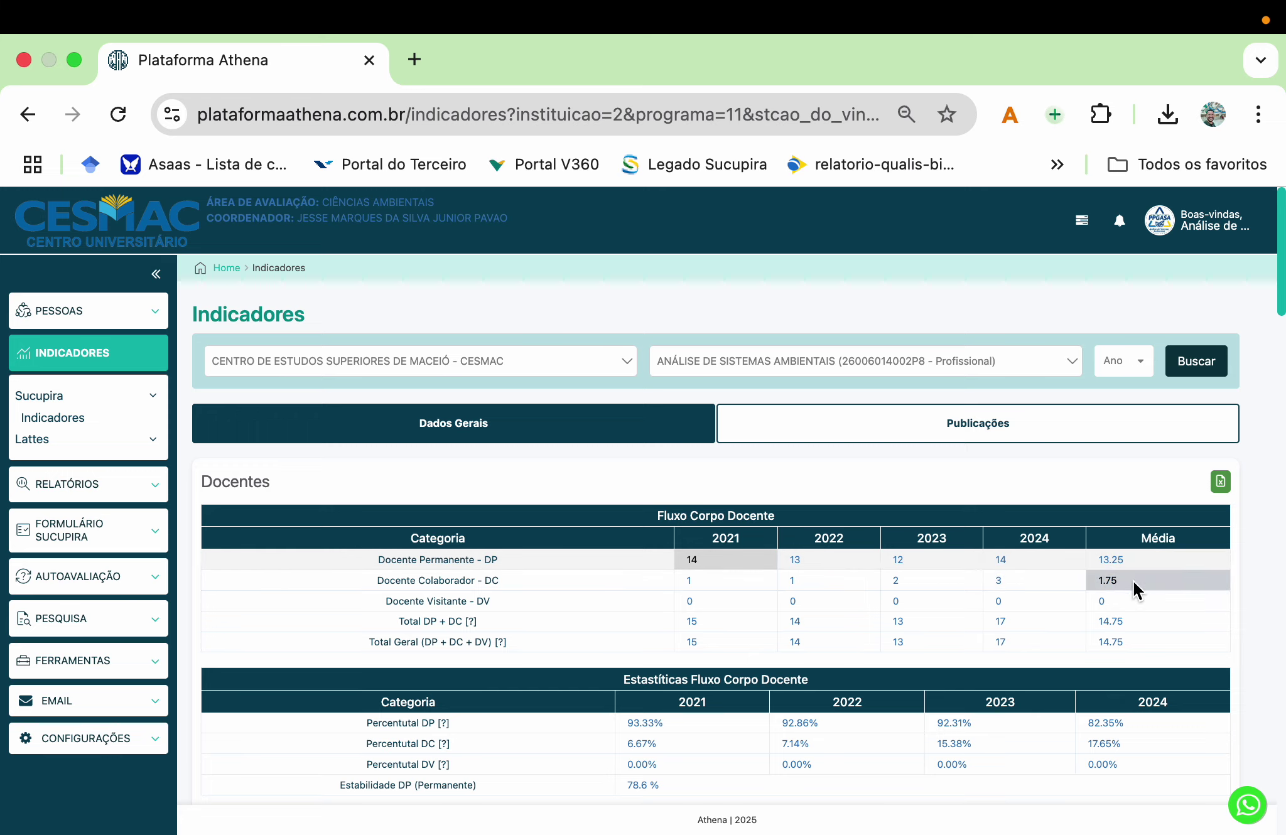
scroll(813, 749, down, 3)
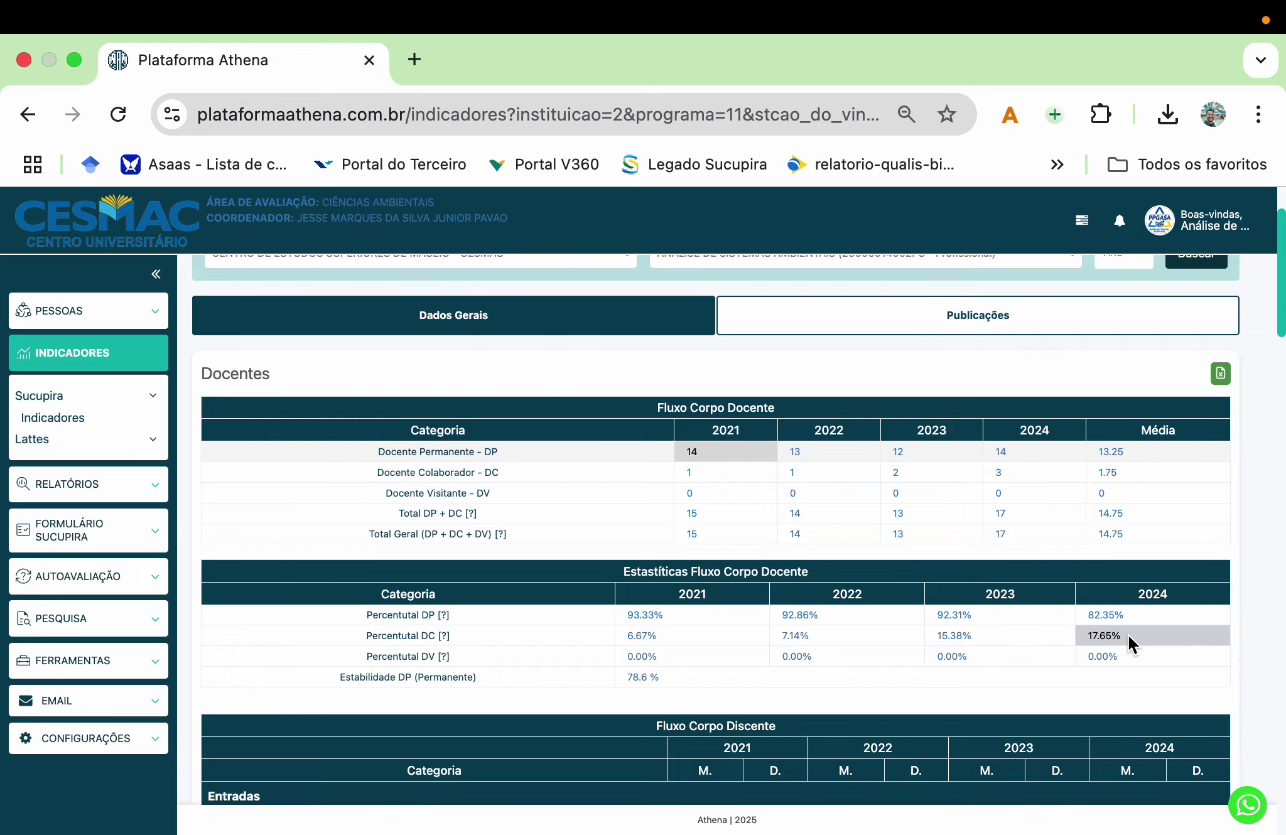
scroll(1127, 634, down, 5)
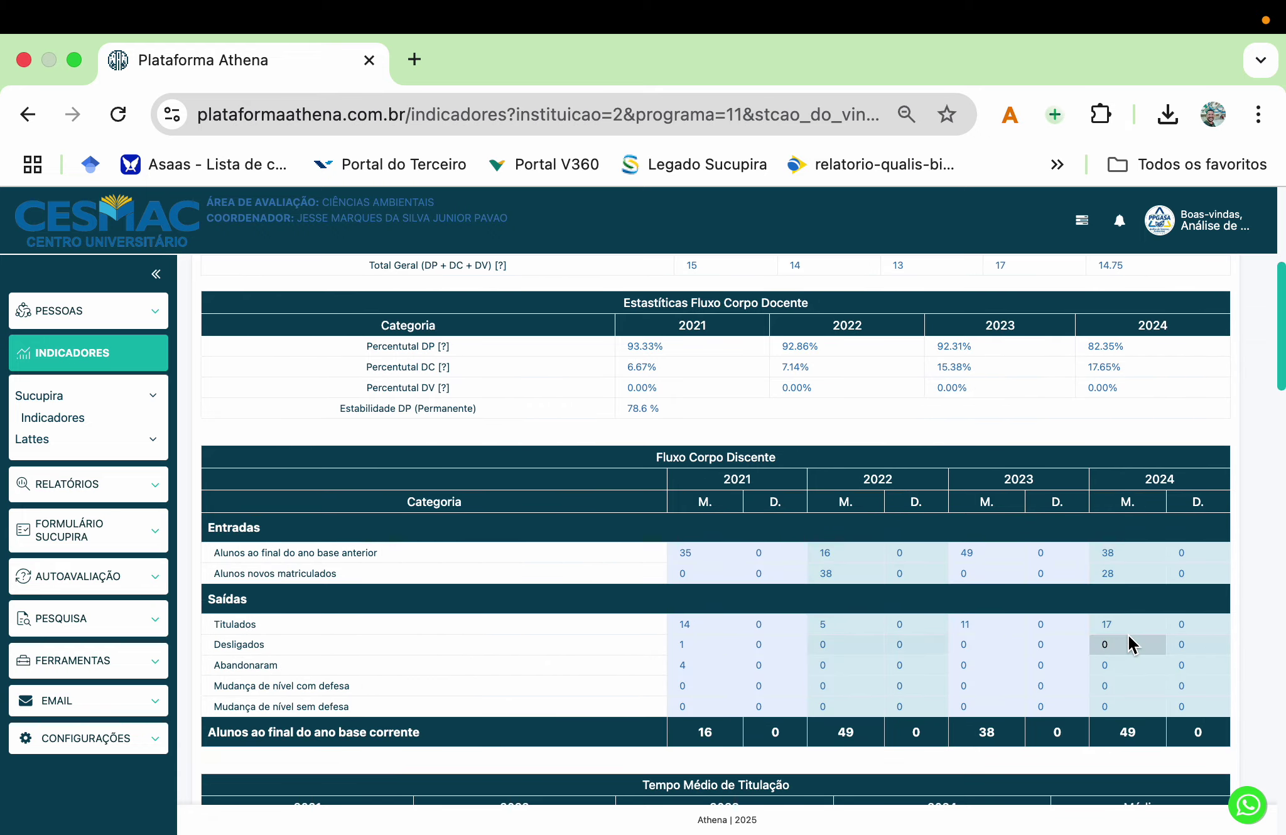
scroll(1092, 628, up, 3)
click(1001, 432)
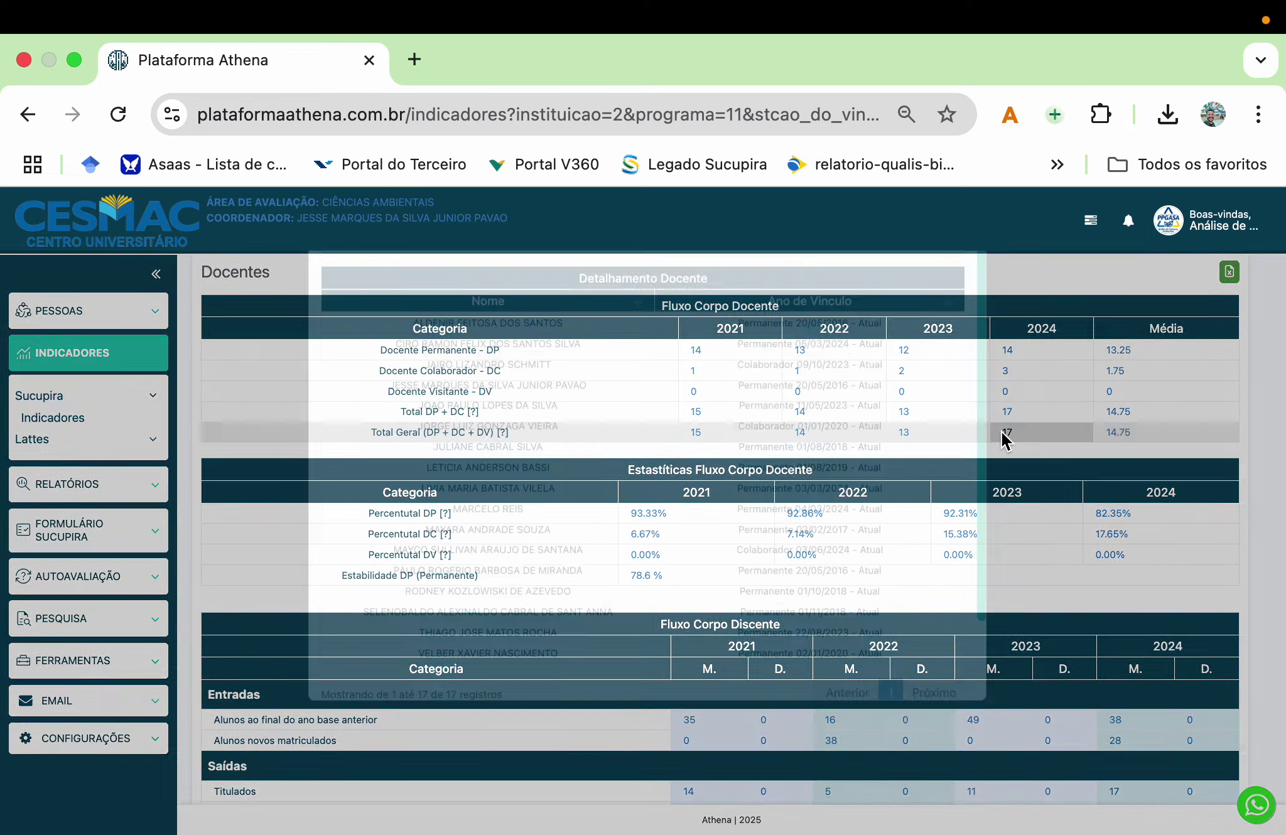
click(961, 298)
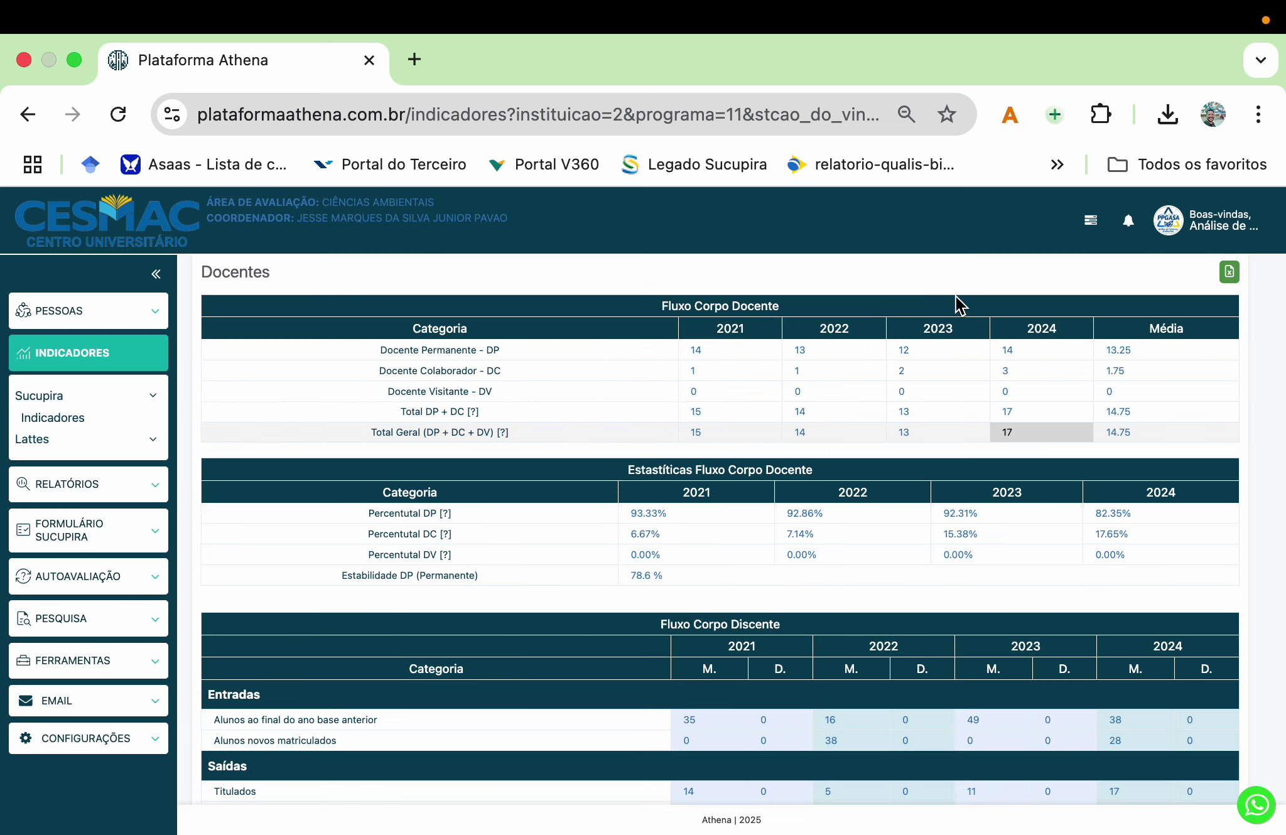
Step: View the list of newly enrolled master's students for 2024 in Fluxo Corpo Discente, and close it
scroll(855, 608, down, 5)
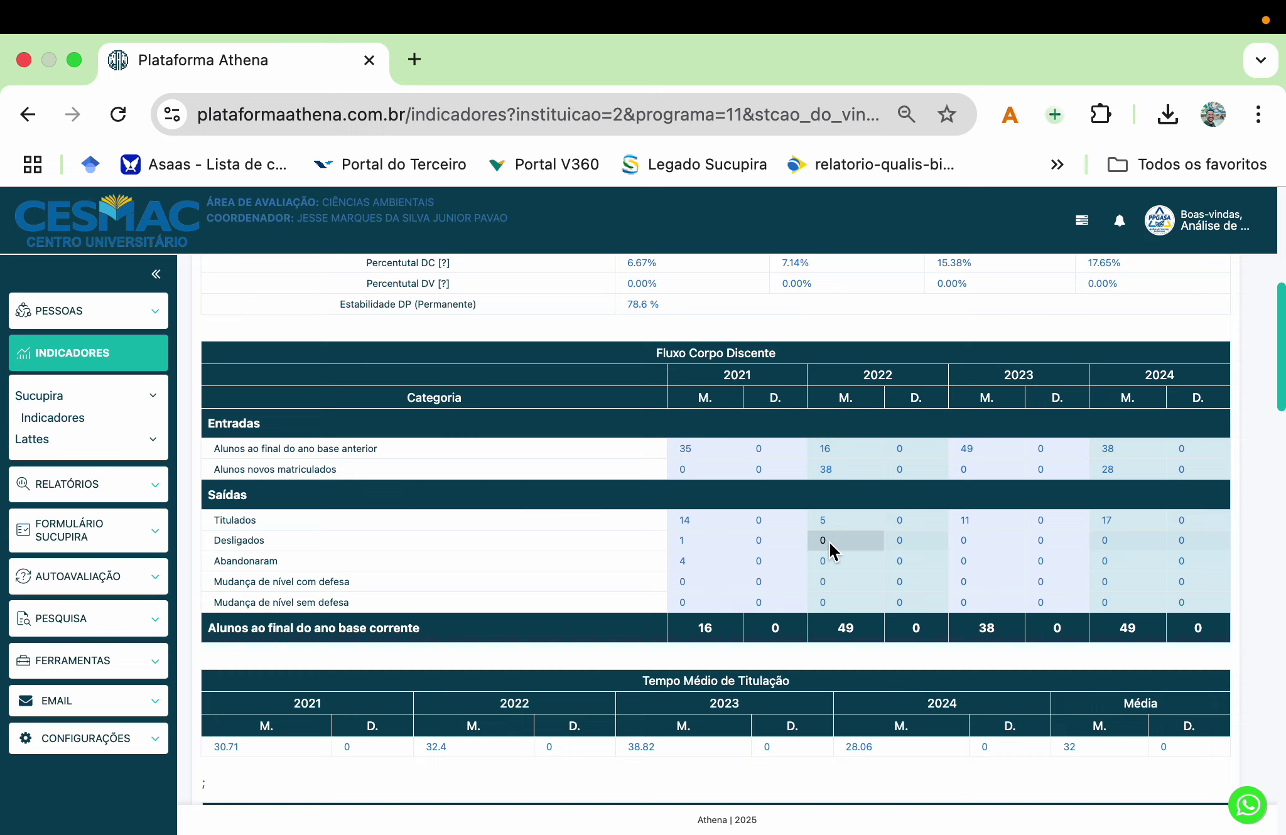
click(1107, 470)
scroll(727, 609, down, 5)
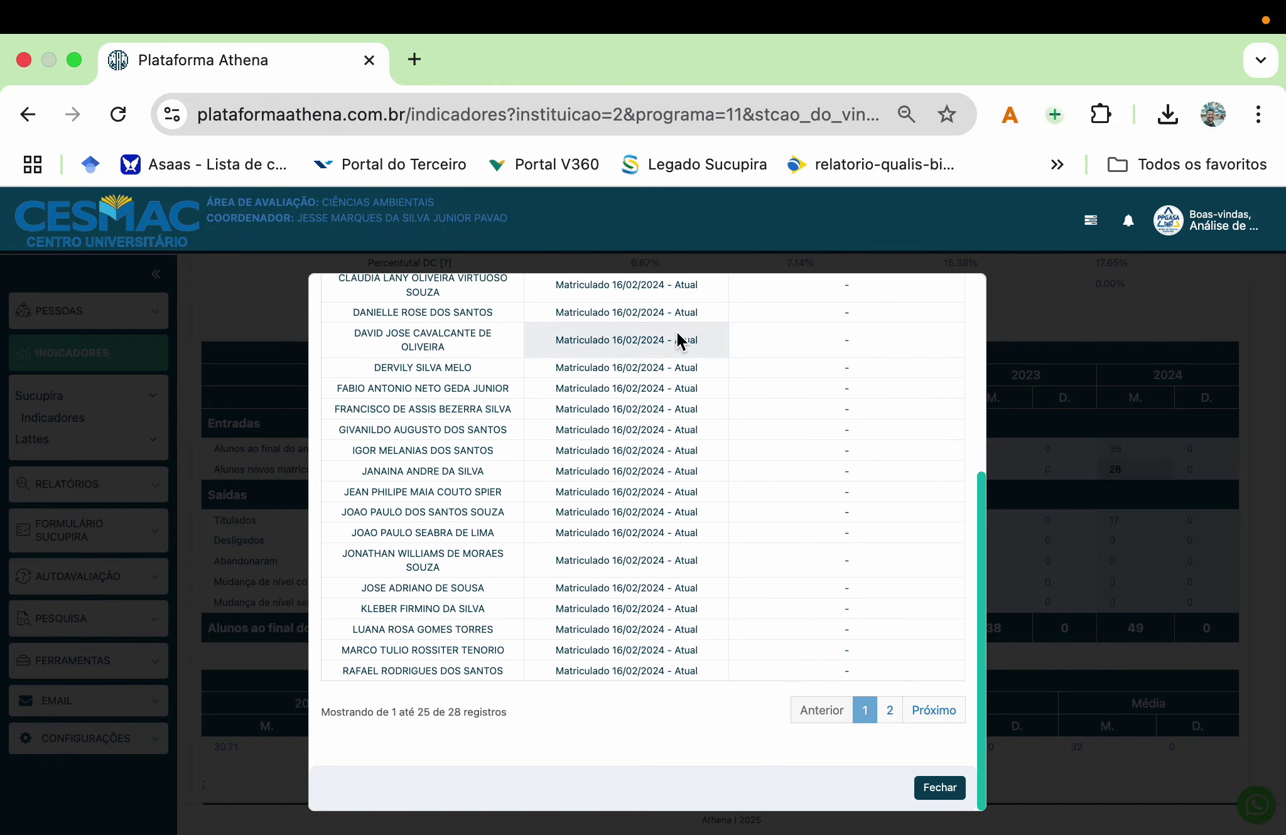
scroll(728, 747, up, 10)
click(955, 290)
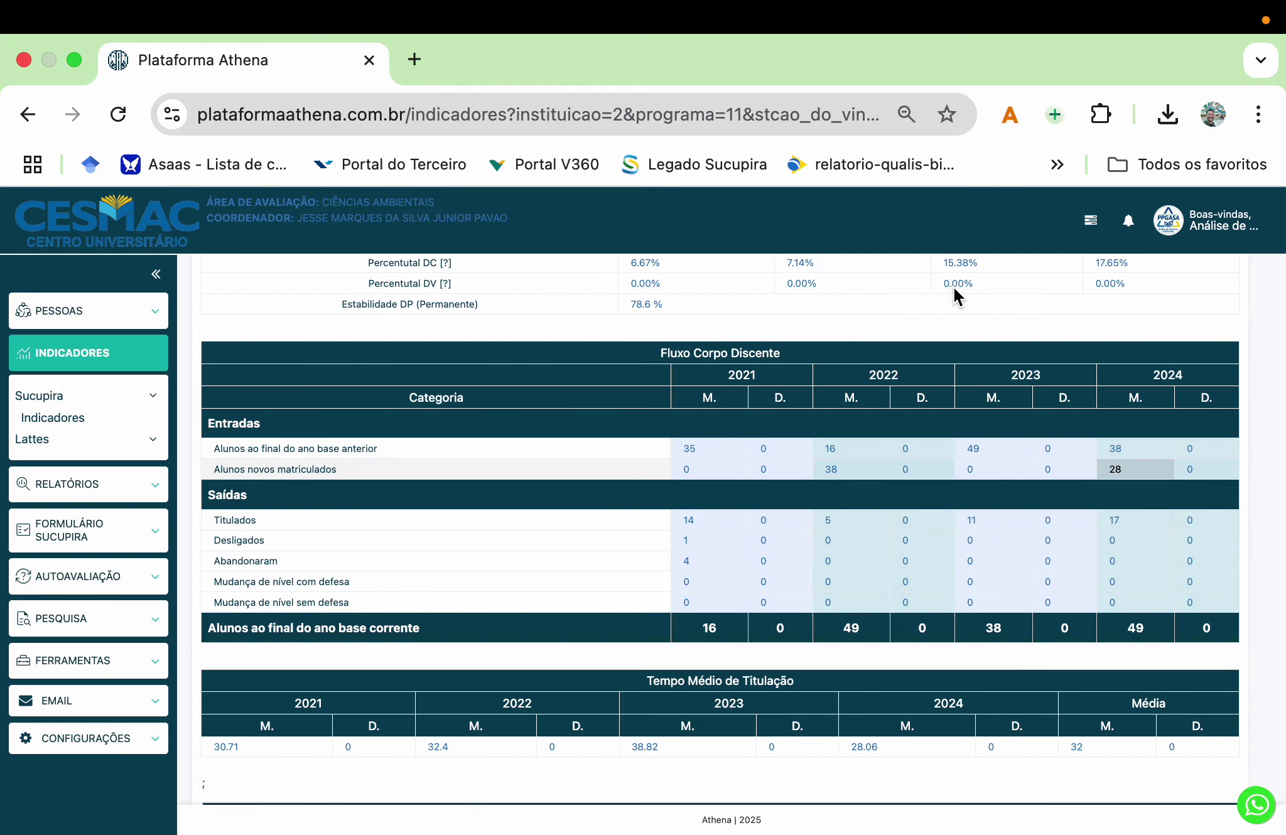
Step: Examine the tables for average time to degree, supervisions per faculty member, and ongoing and completed projects
scroll(893, 564, down, 5)
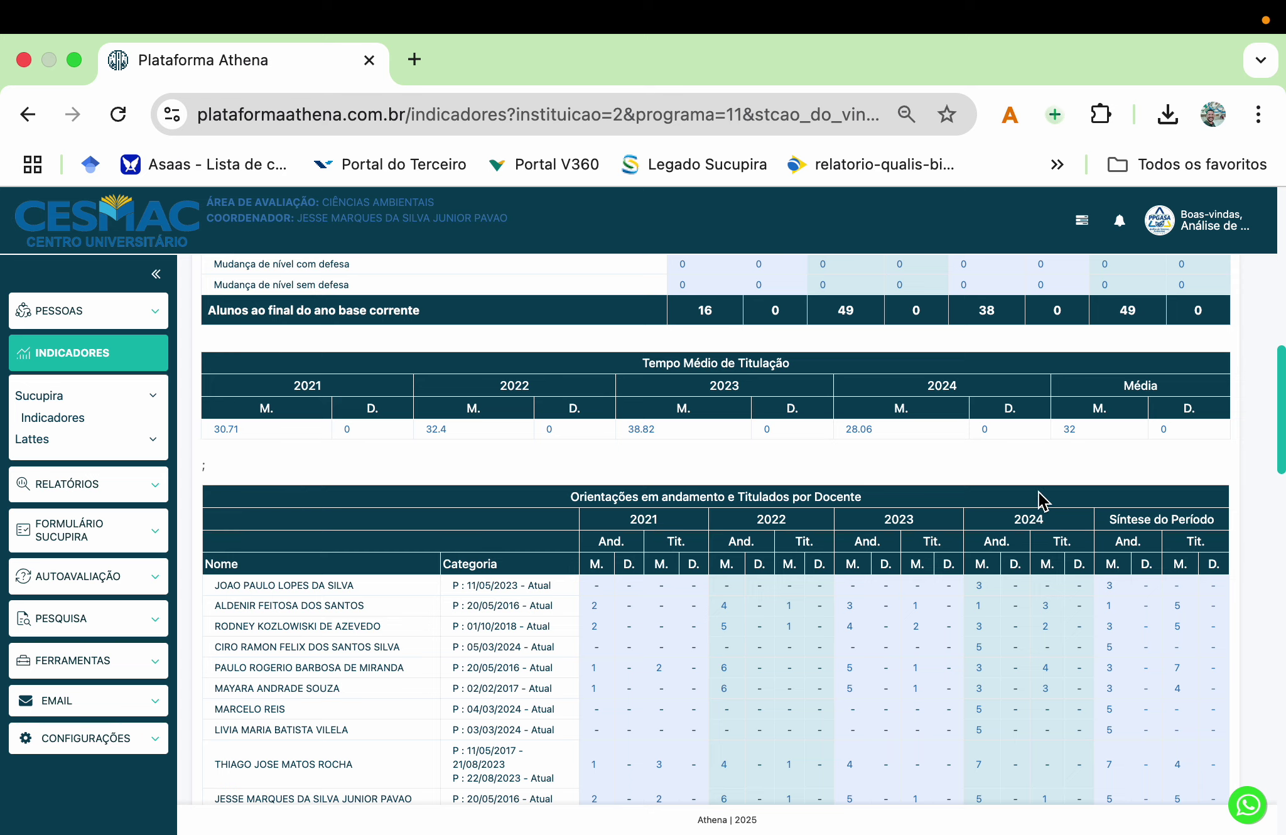
scroll(1038, 499, down, 3)
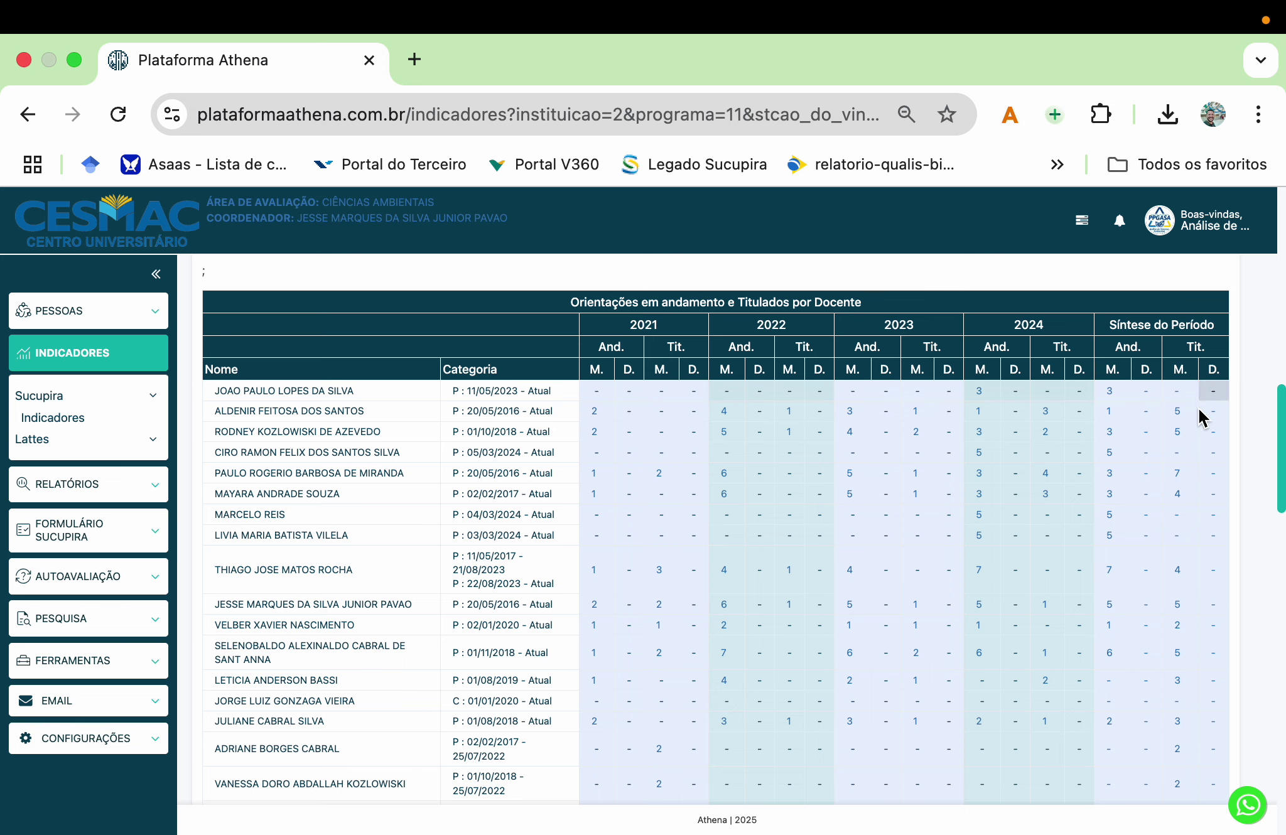
scroll(1165, 496, down, 10)
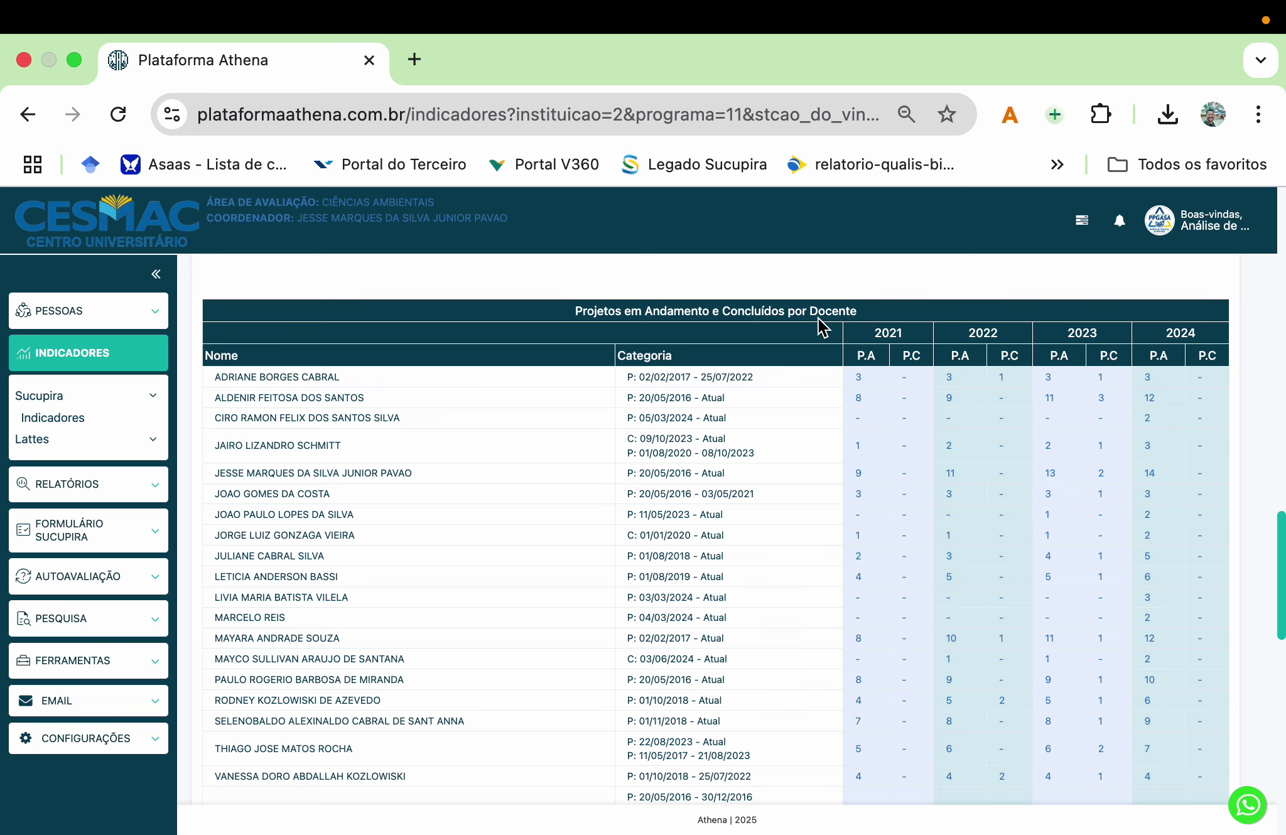
Step: Examine the tables for projects per faculty member, faculty and projects per research line, and the program's teaching activities with their CH column
scroll(724, 531, down, 8)
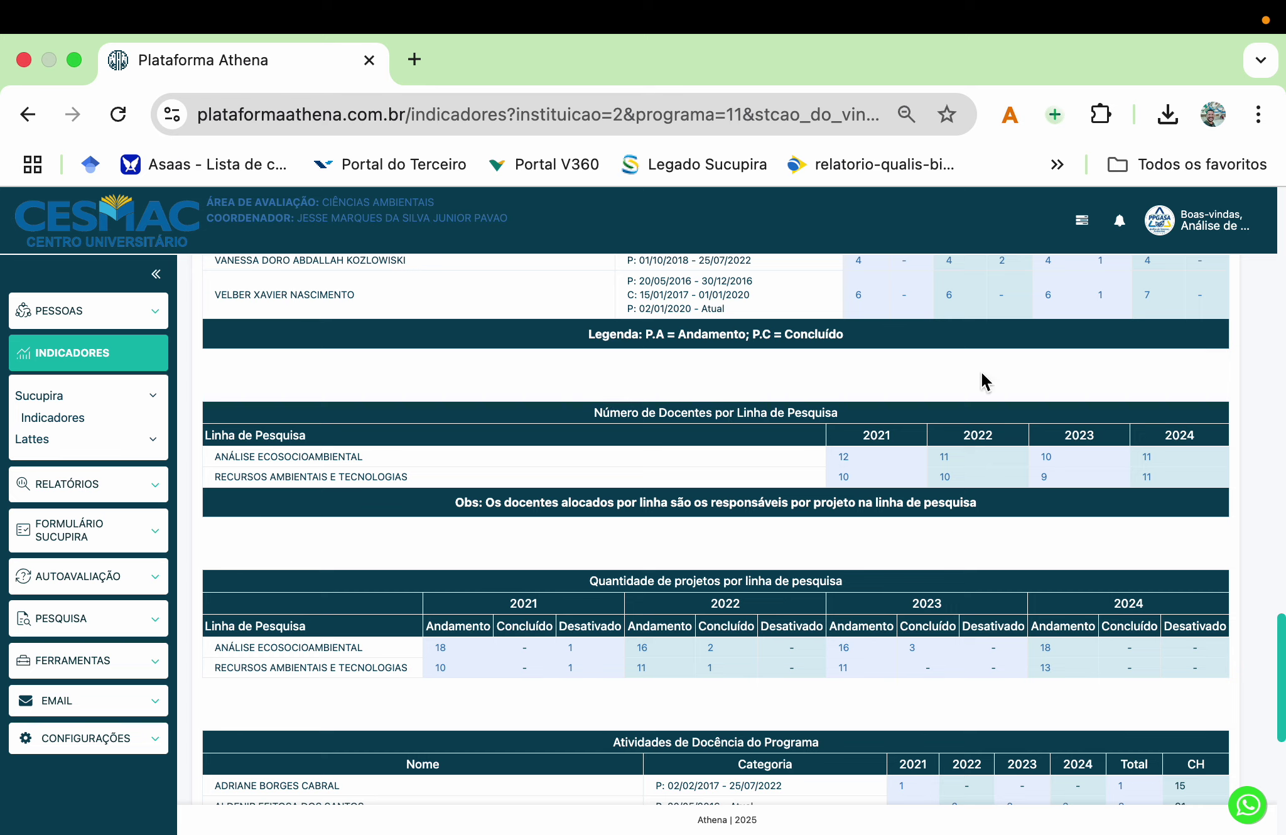
scroll(683, 605, down, 3)
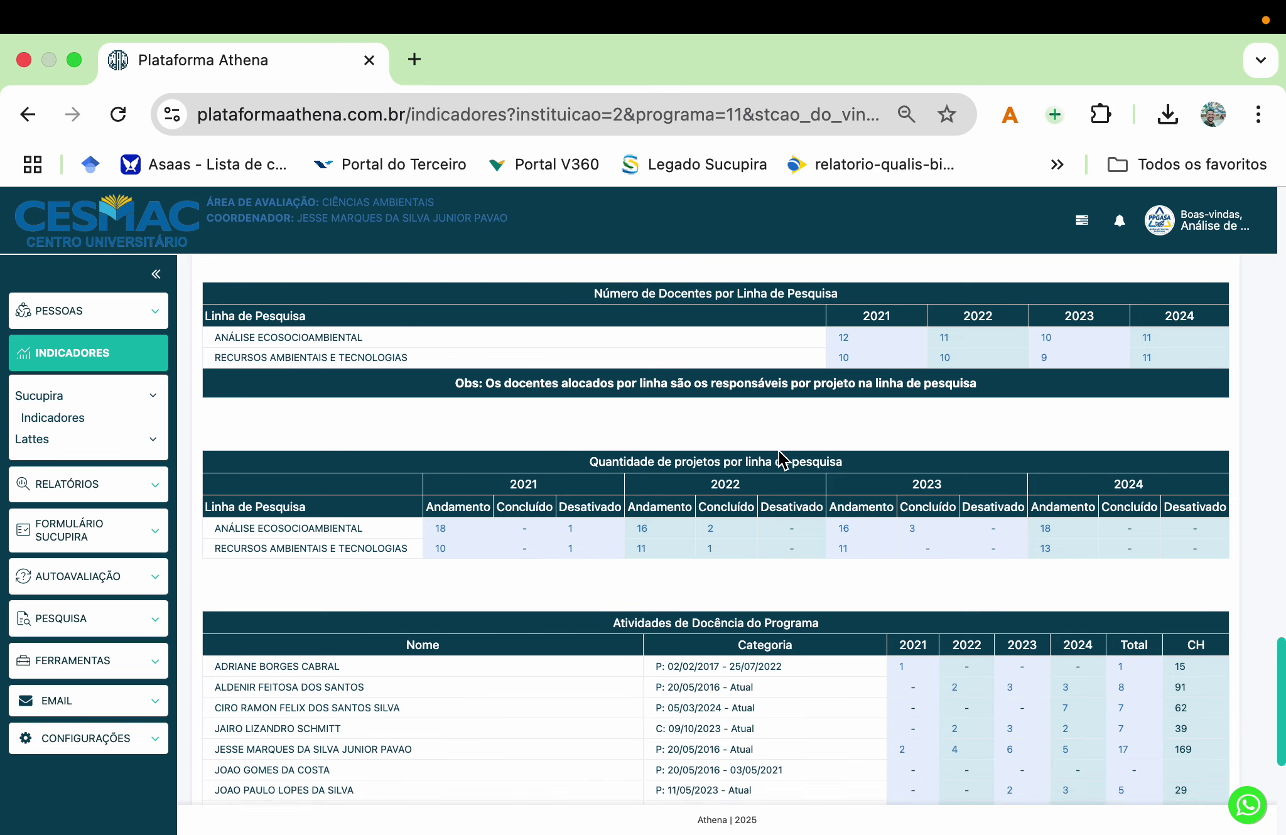
scroll(779, 450, down, 5)
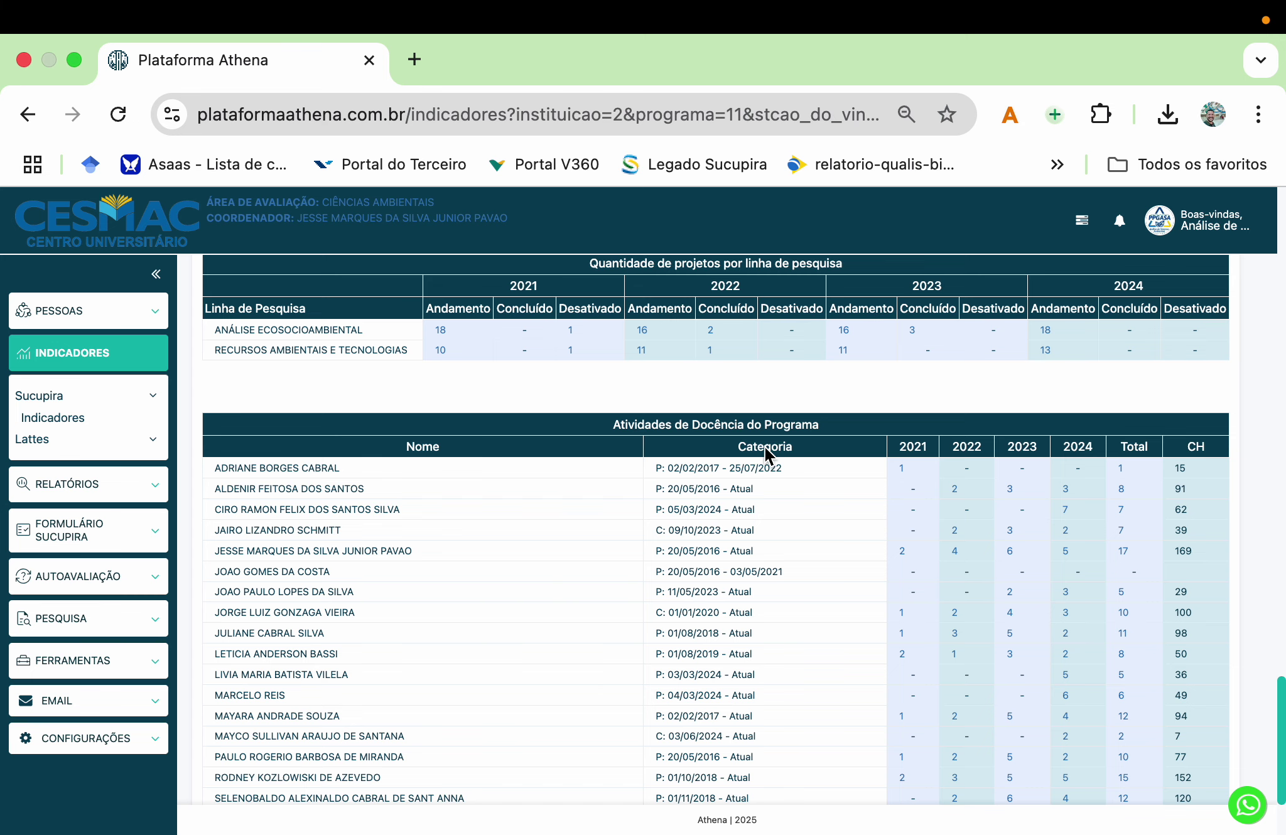
scroll(764, 447, down, 1)
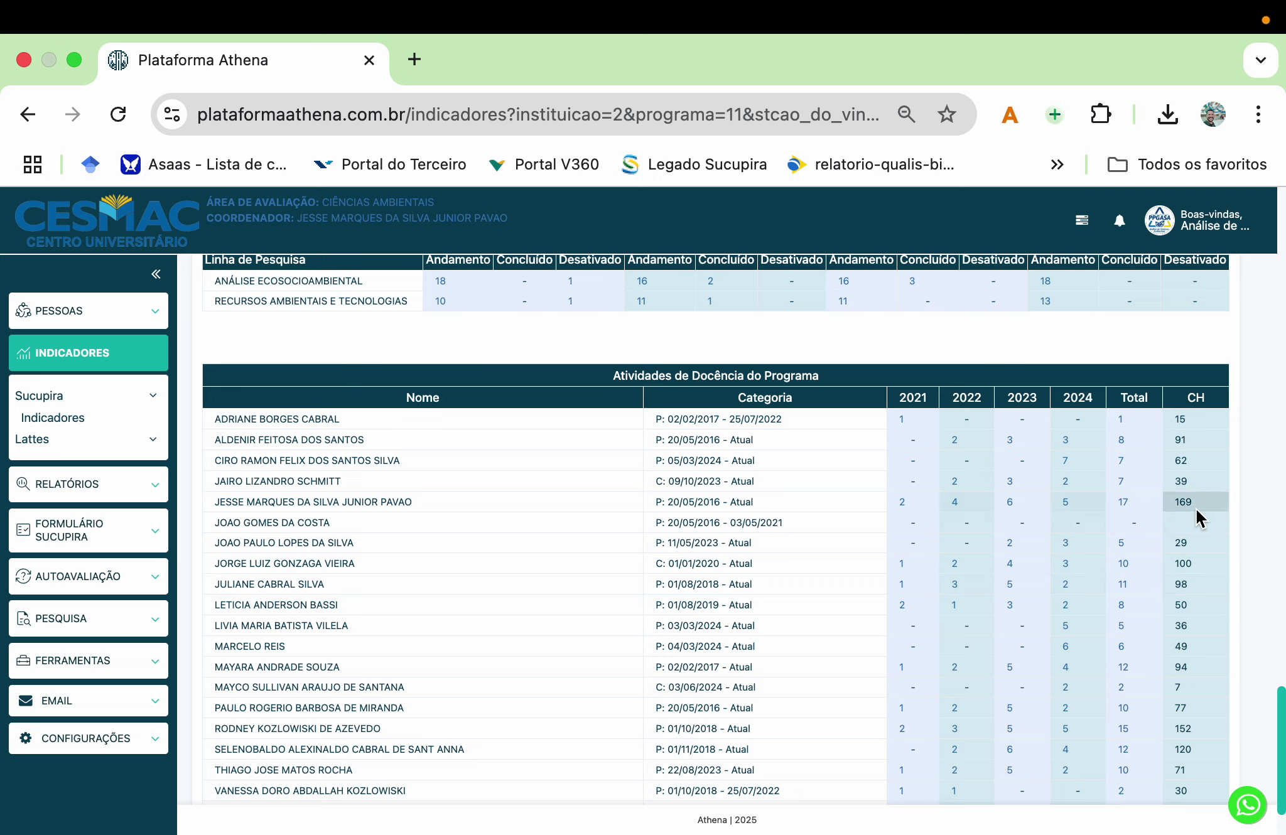
mouse_move(1225, 526)
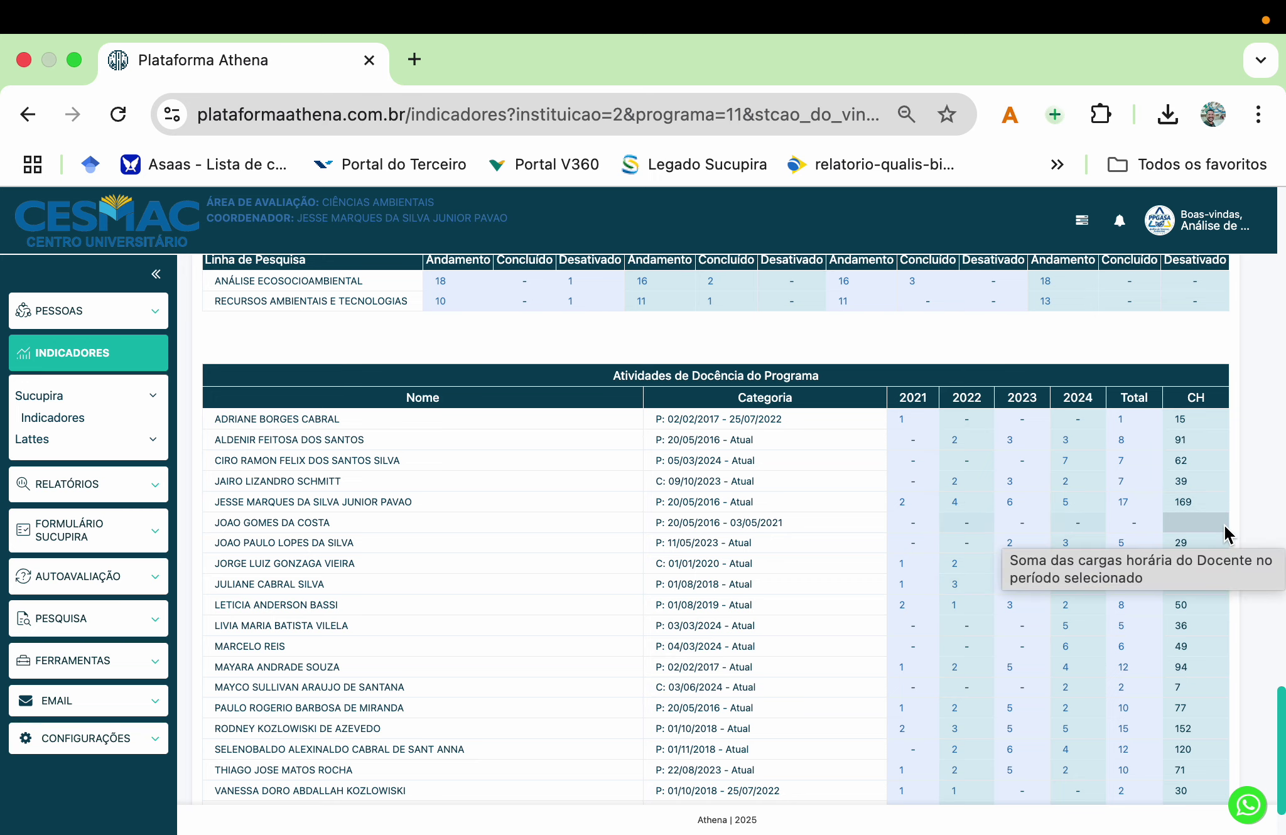
scroll(1223, 523, down, 3)
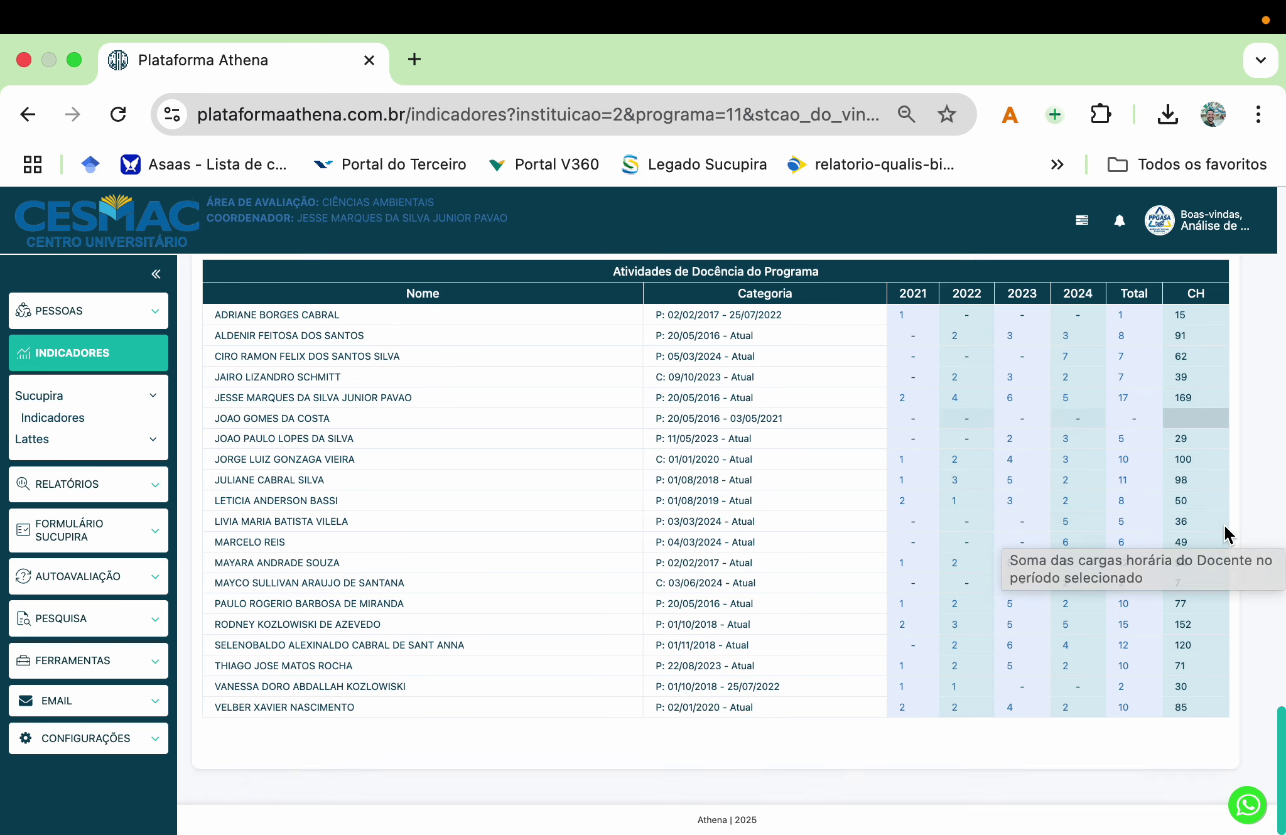
Step: Open the Publicações coauthorship indicators for Docentes Permanentes, view the chart of journal articles by Extrato Qualis, and close it
scroll(1224, 524, up, 20)
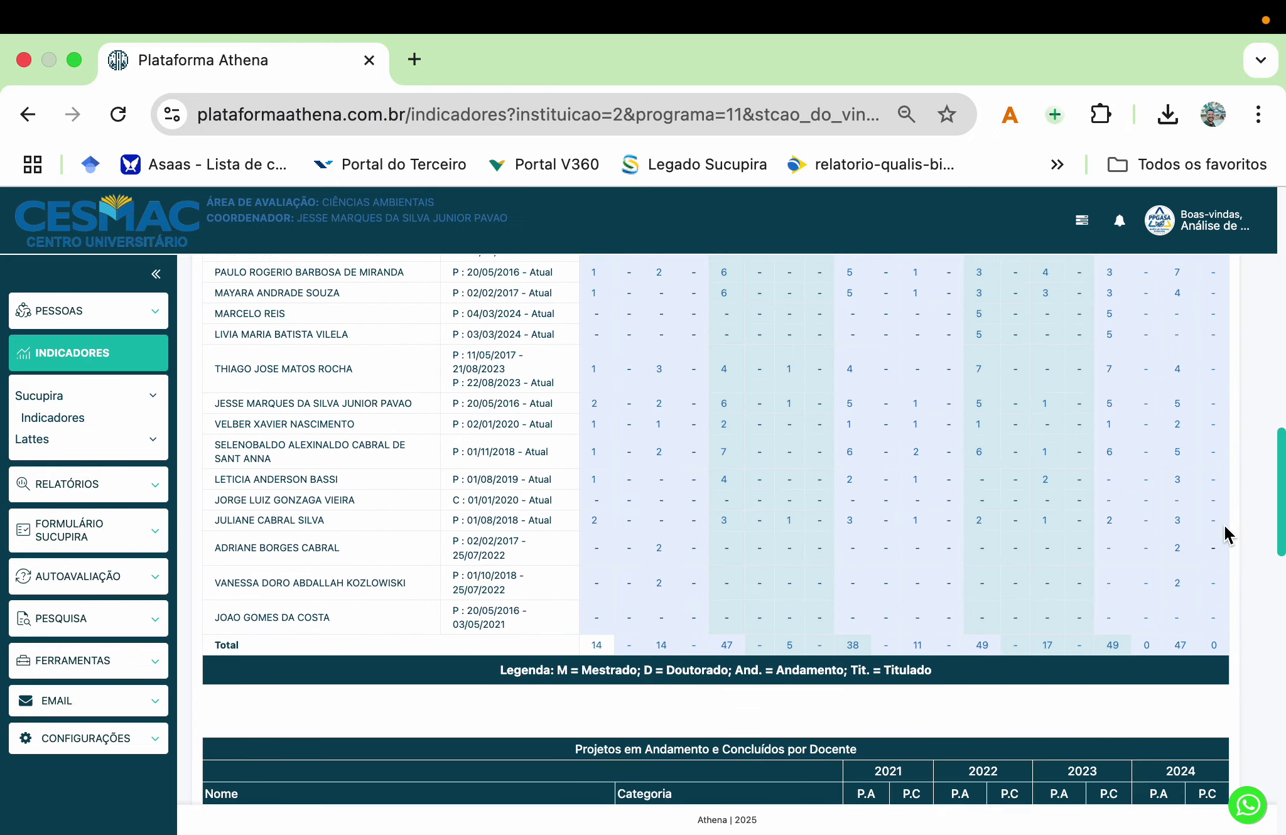
scroll(1224, 539, up, 5)
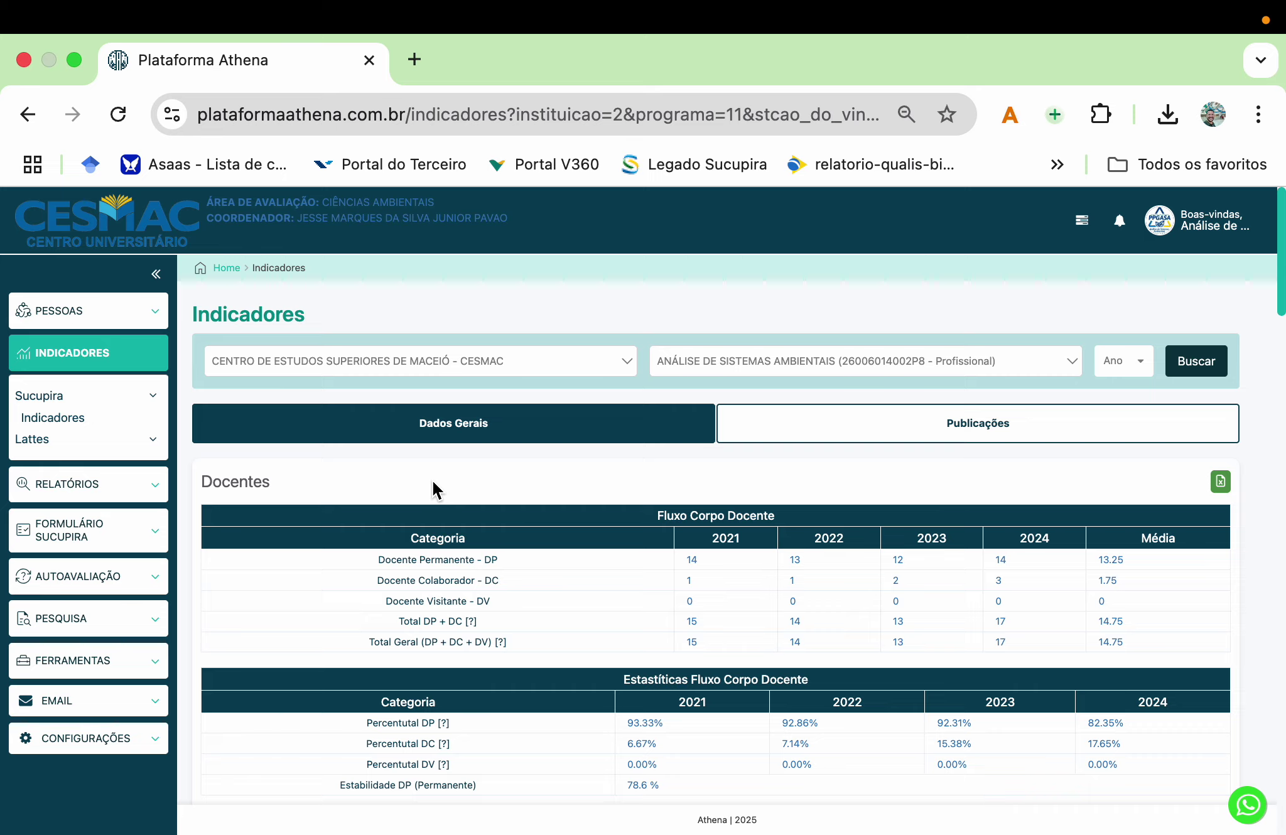
click(815, 427)
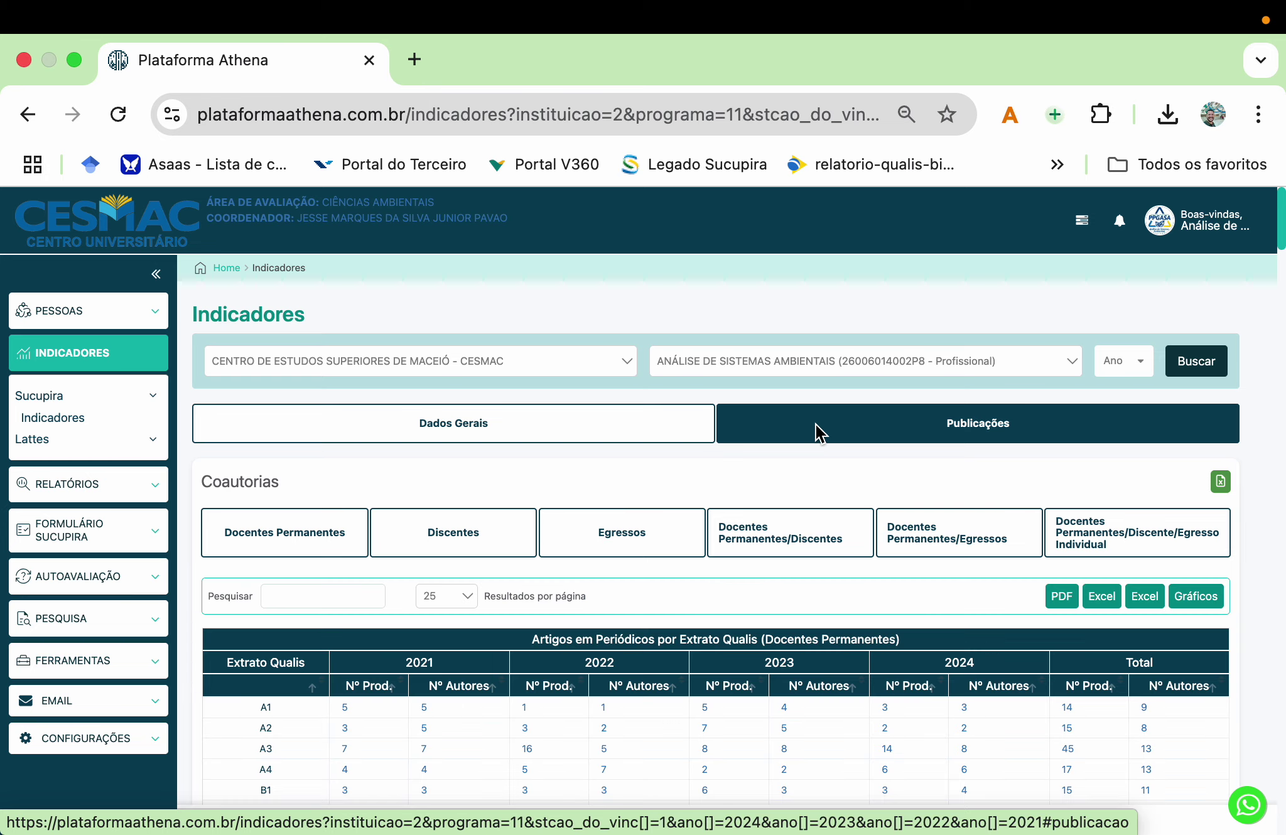
click(272, 537)
scroll(302, 581, down, 4)
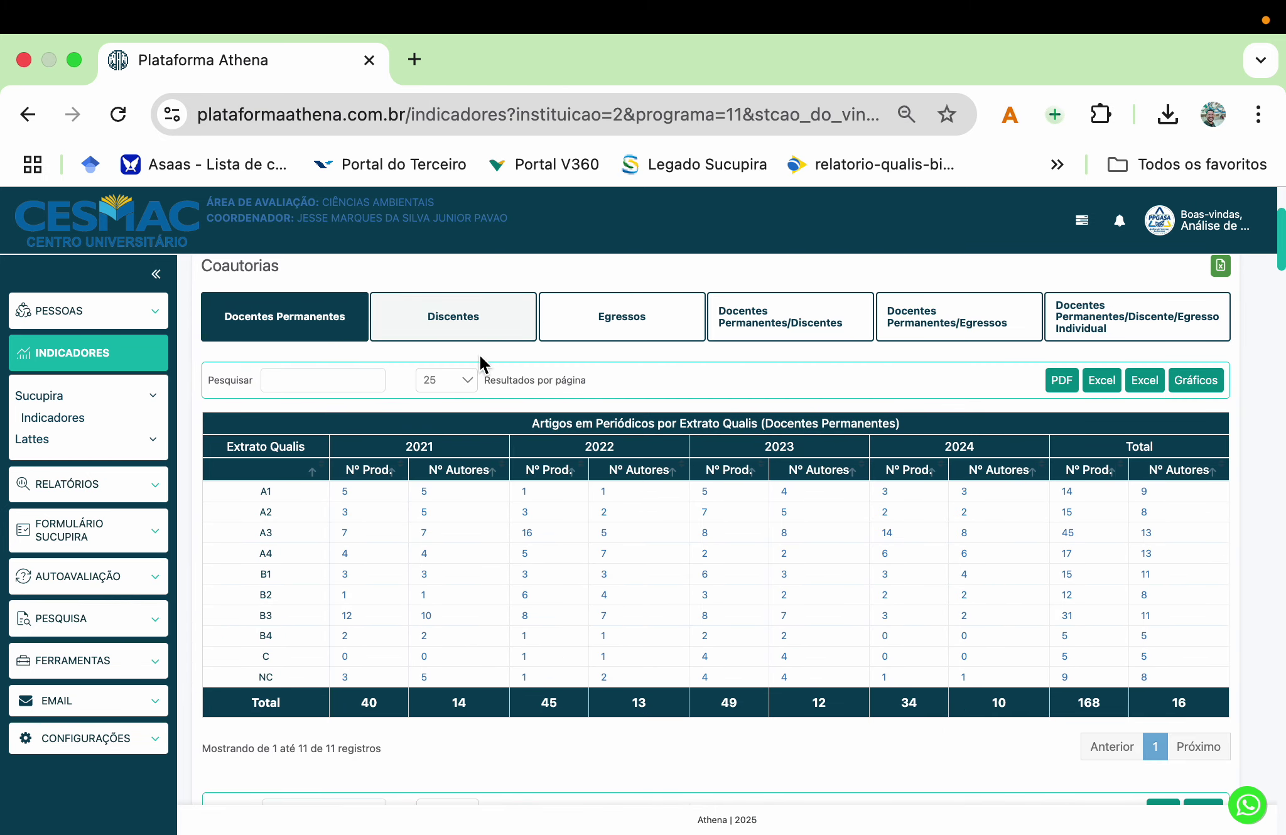
click(1201, 379)
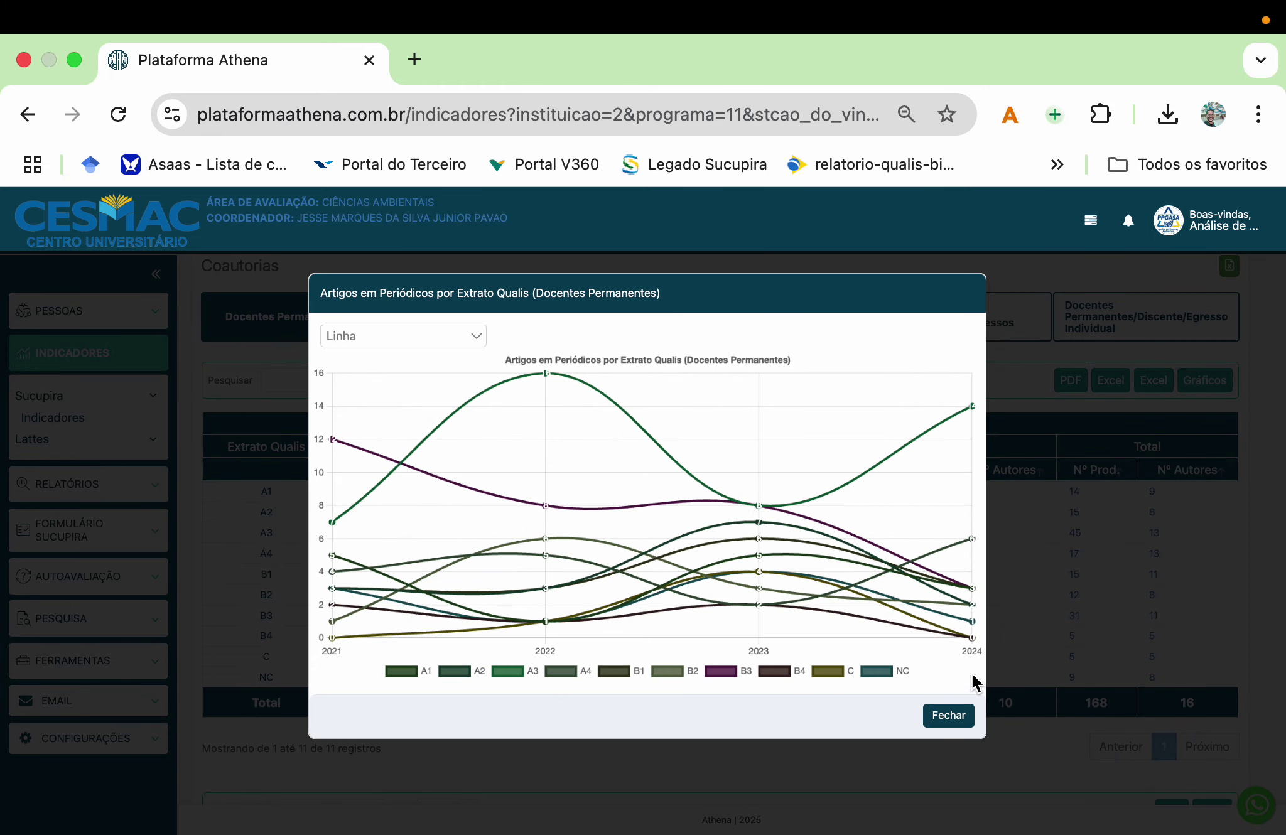
click(961, 719)
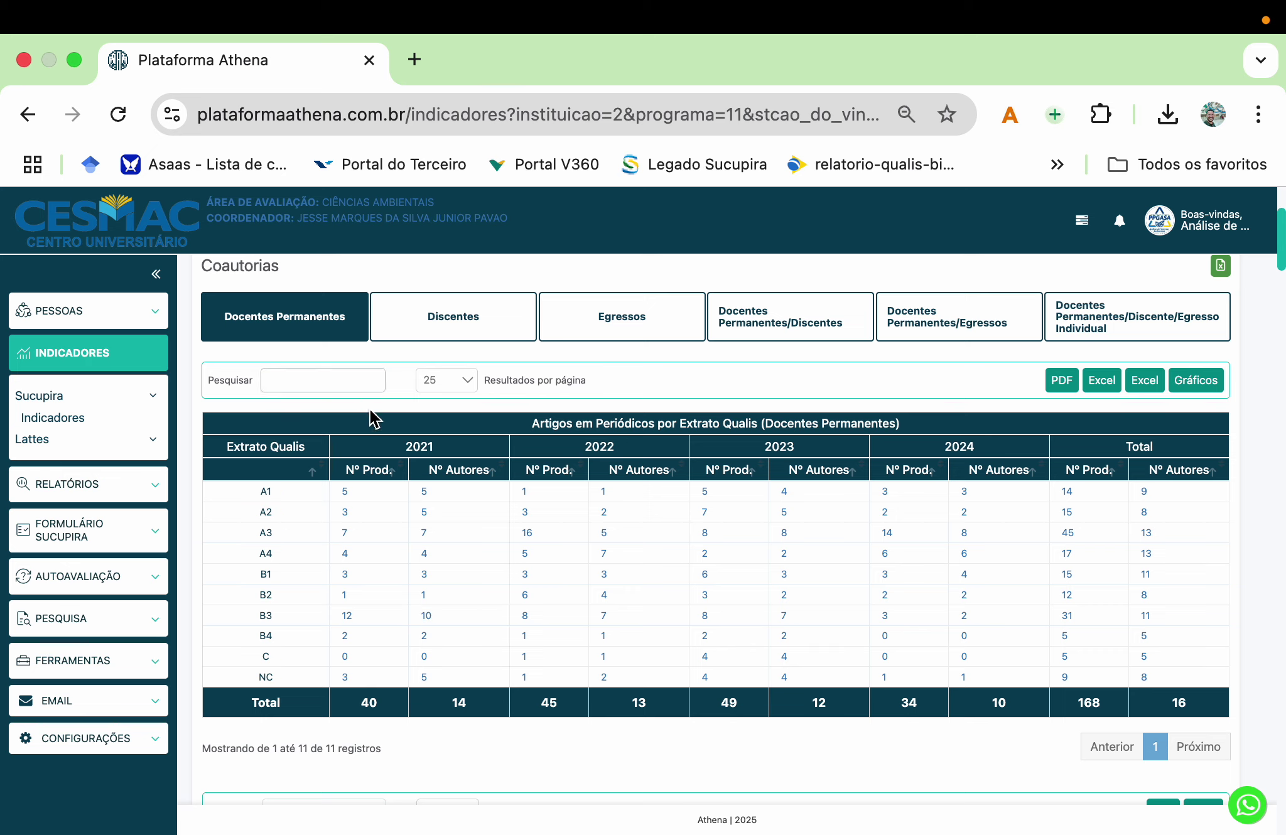
Step: Examine the journal article counts by Extrato Qualis and the related percentage statistics for Docentes Permanentes, including the >=A4 row
click(543, 423)
drag(544, 423, 702, 425)
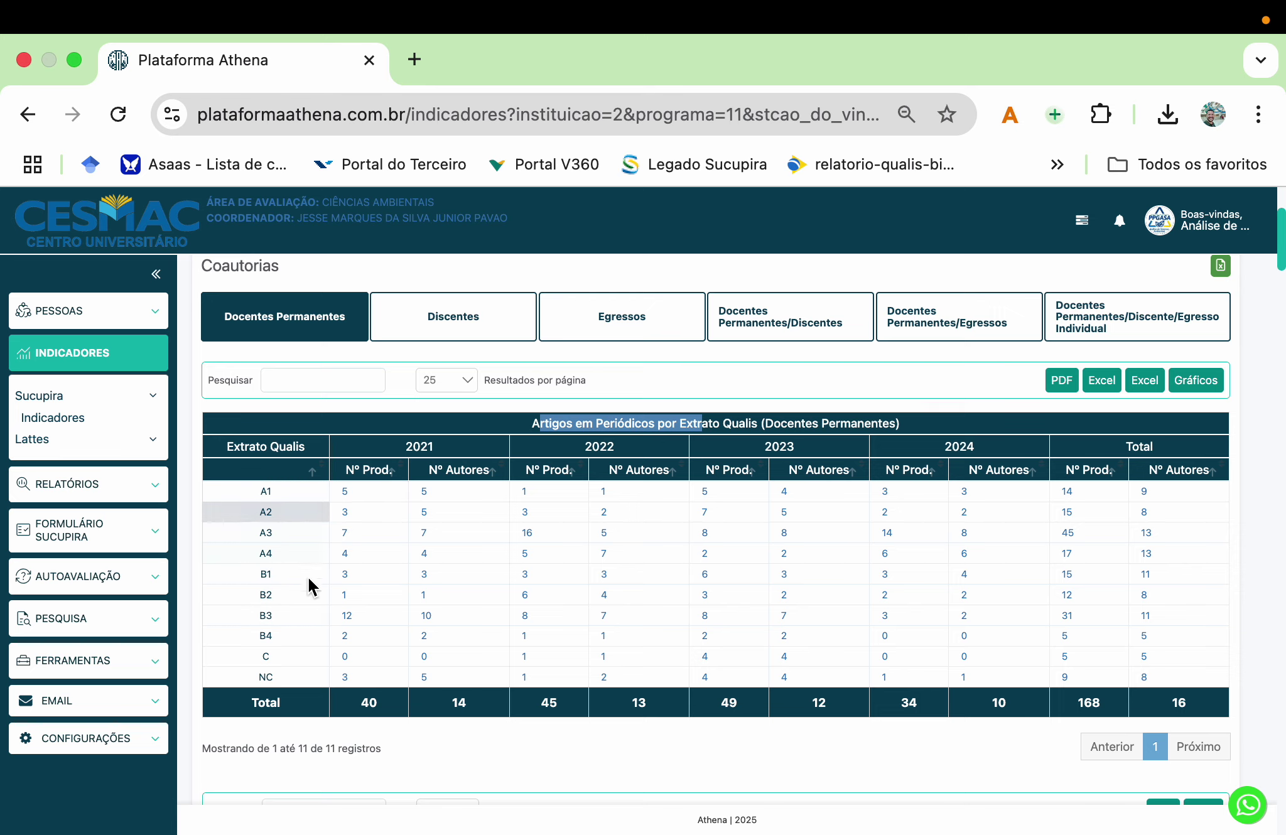
scroll(298, 641, down, 1)
scroll(436, 627, down, 5)
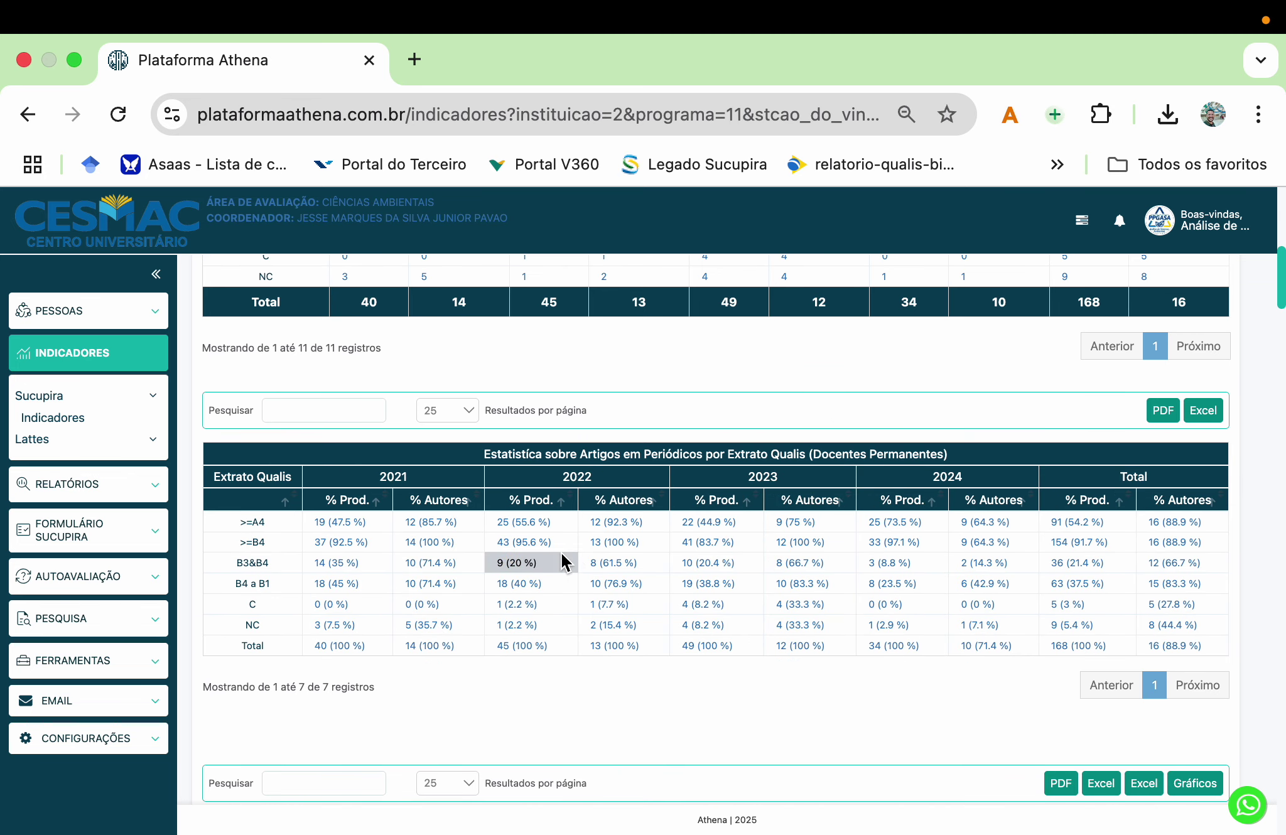
drag(239, 523, 260, 522)
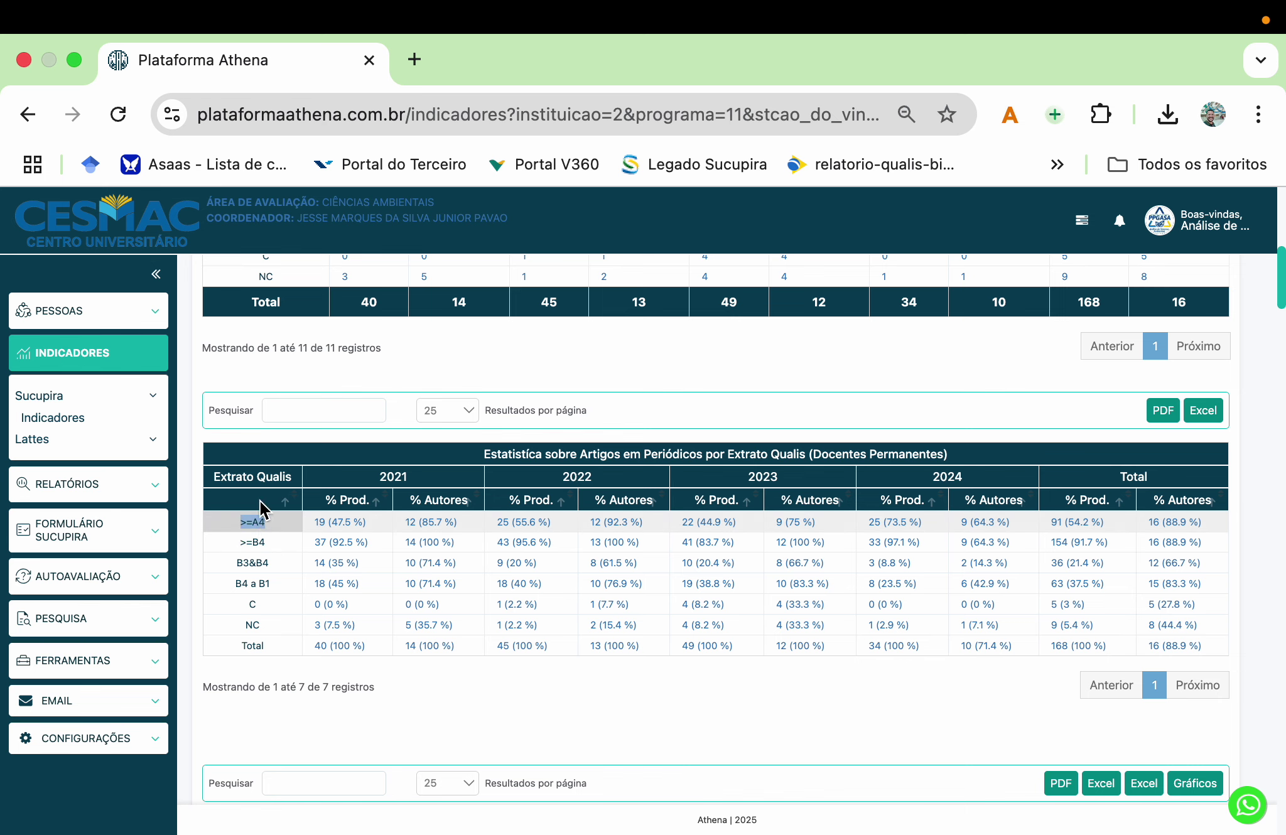
scroll(261, 514, up, 5)
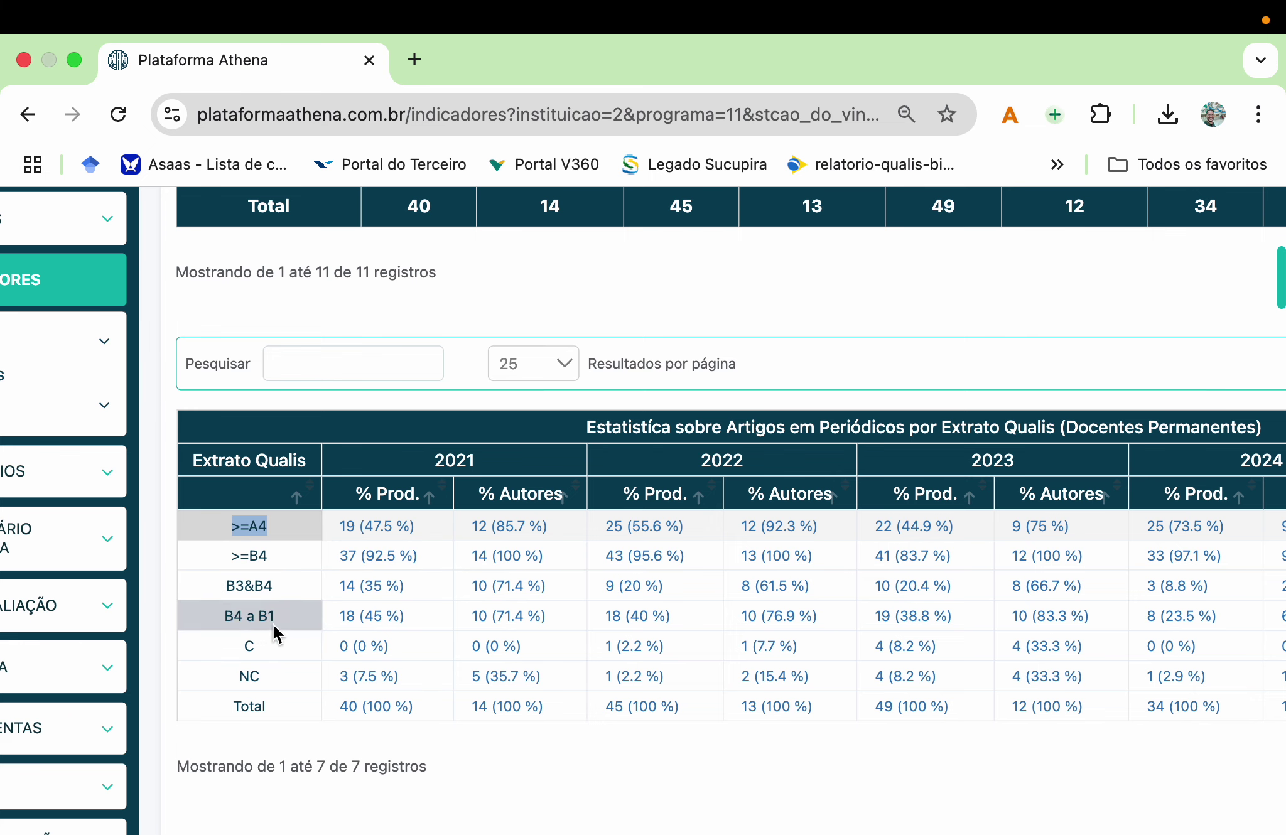
scroll(332, 626, down, 5)
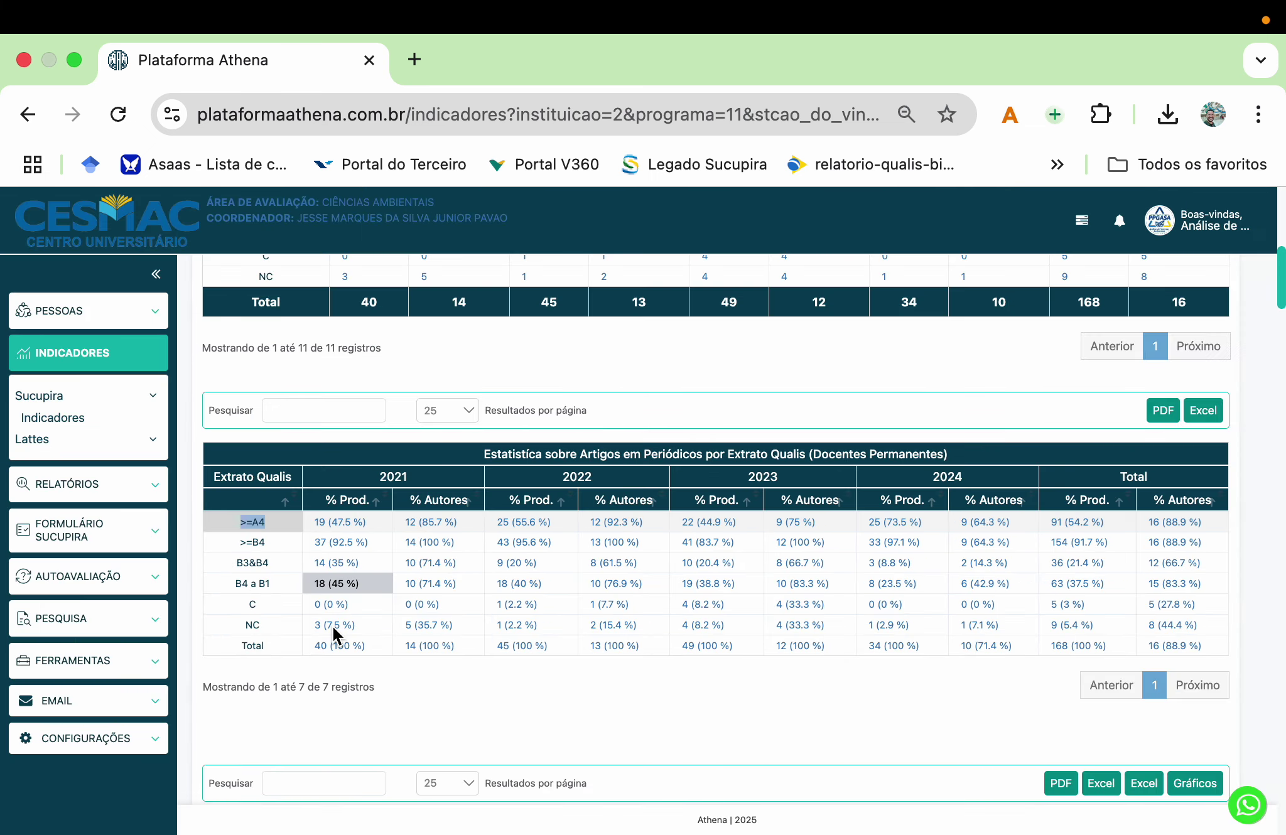
Step: Examine the remaining Docentes Permanentes tables, covering books, event papers, other bibliographic works, technical productions and author statistics
scroll(333, 624, down, 8)
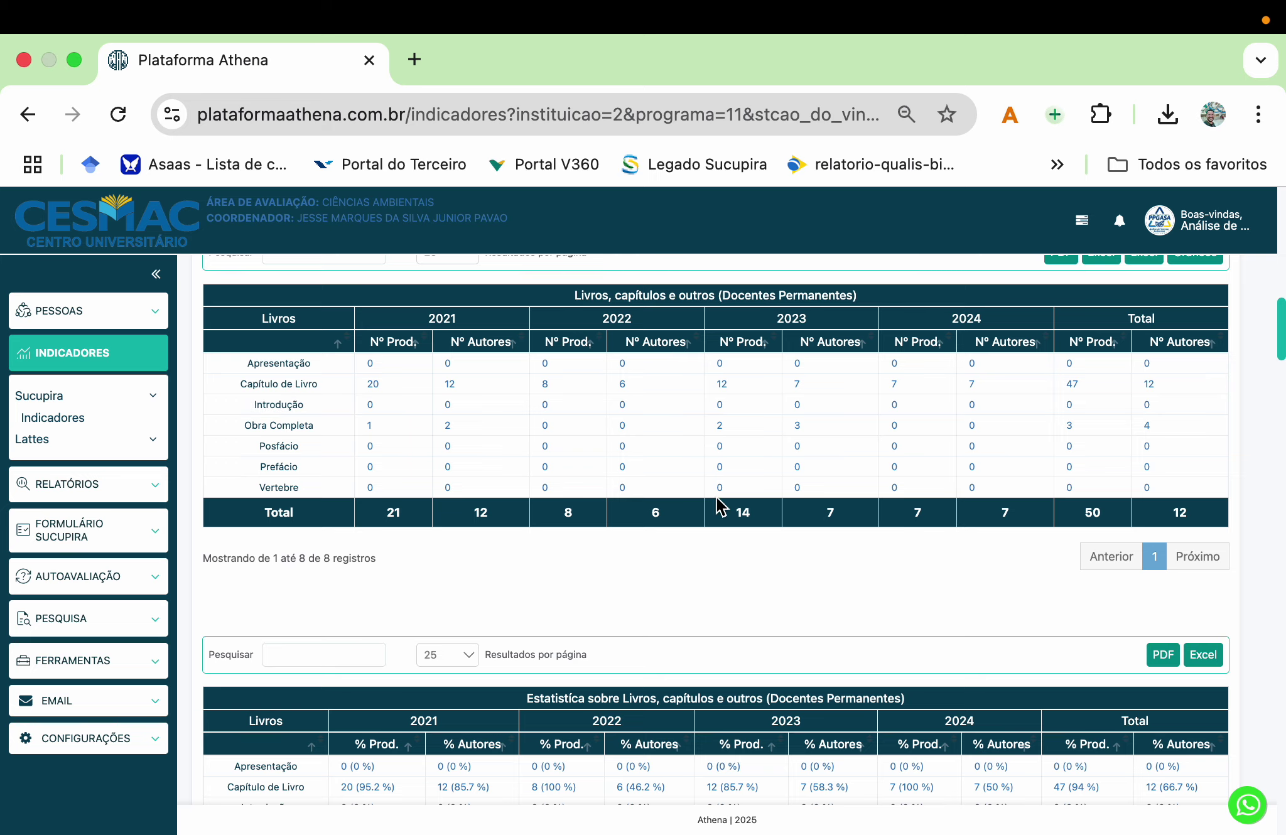
scroll(716, 496, down, 4)
scroll(605, 490, down, 8)
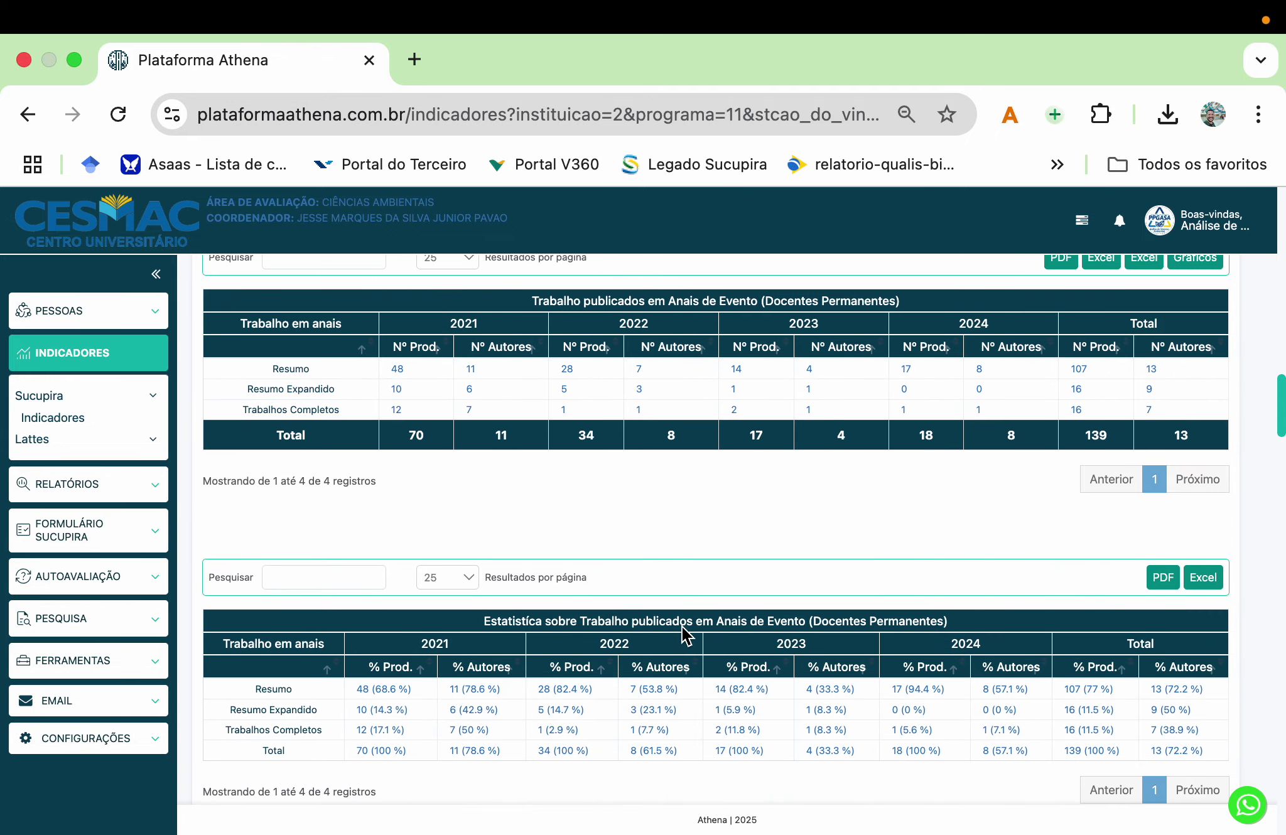
scroll(681, 626, down, 7)
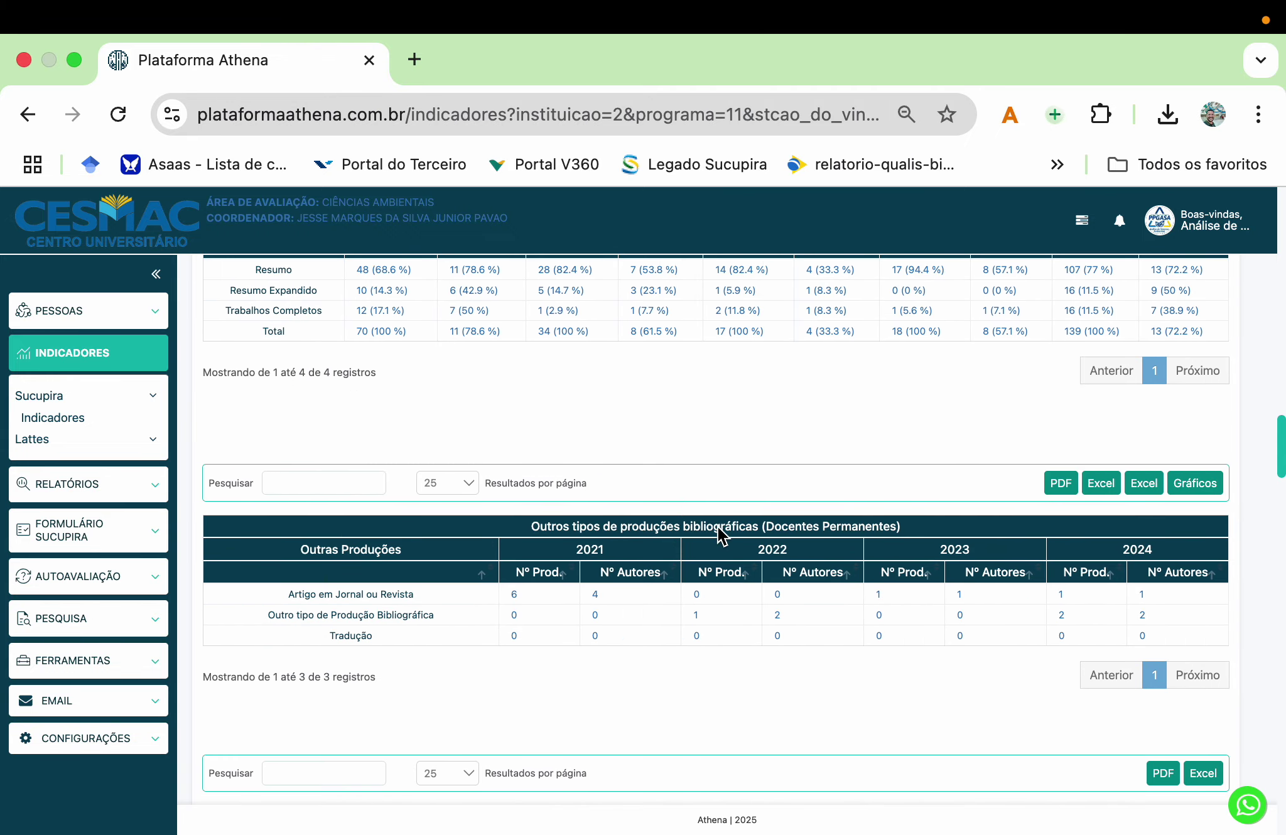
scroll(717, 526, down, 5)
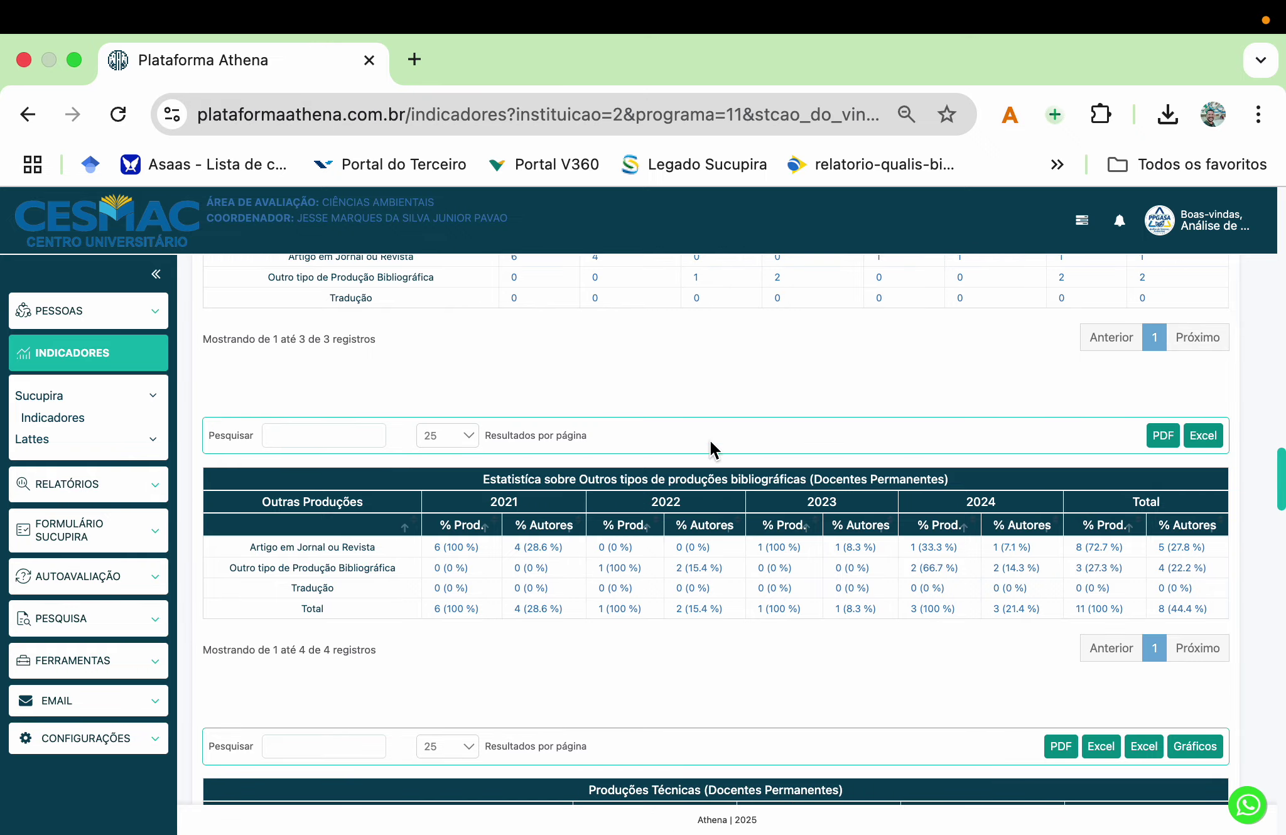
scroll(733, 564, down, 6)
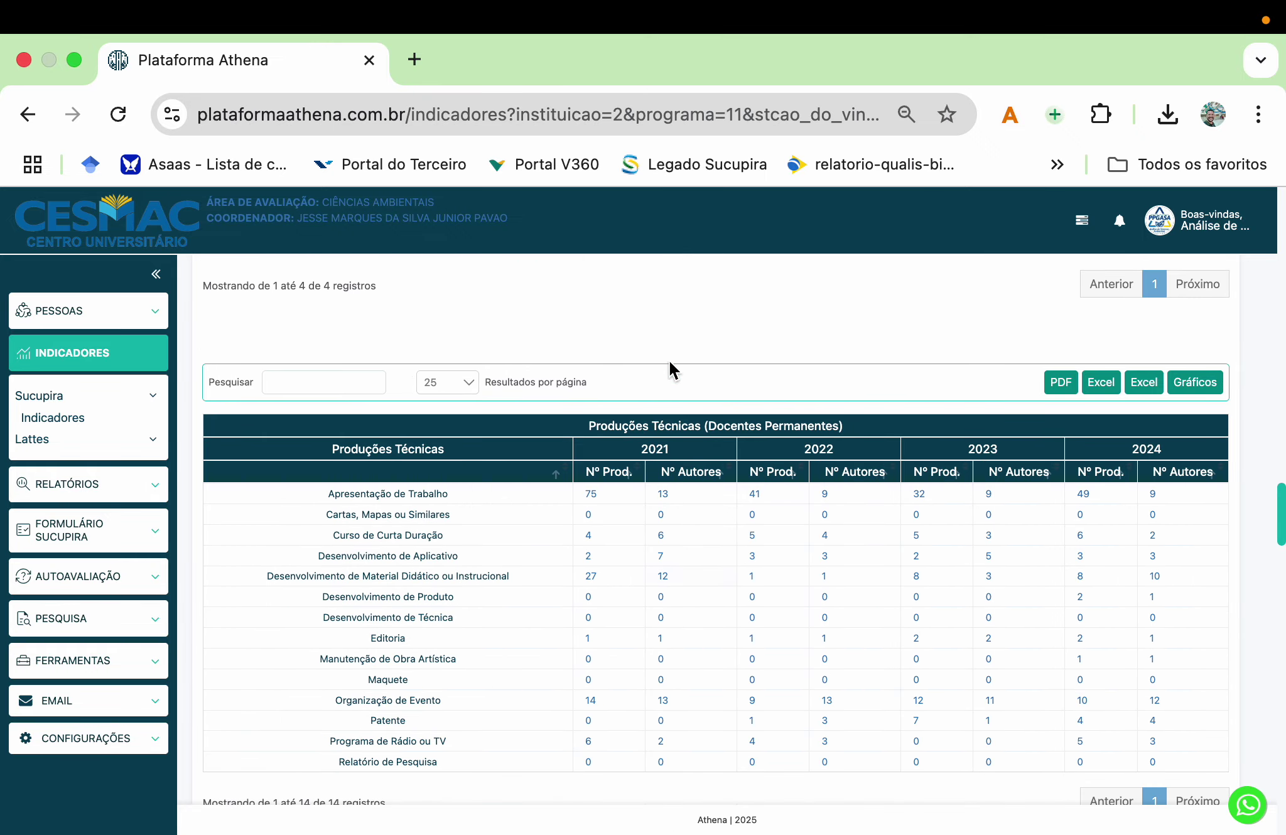
scroll(693, 596, down, 2)
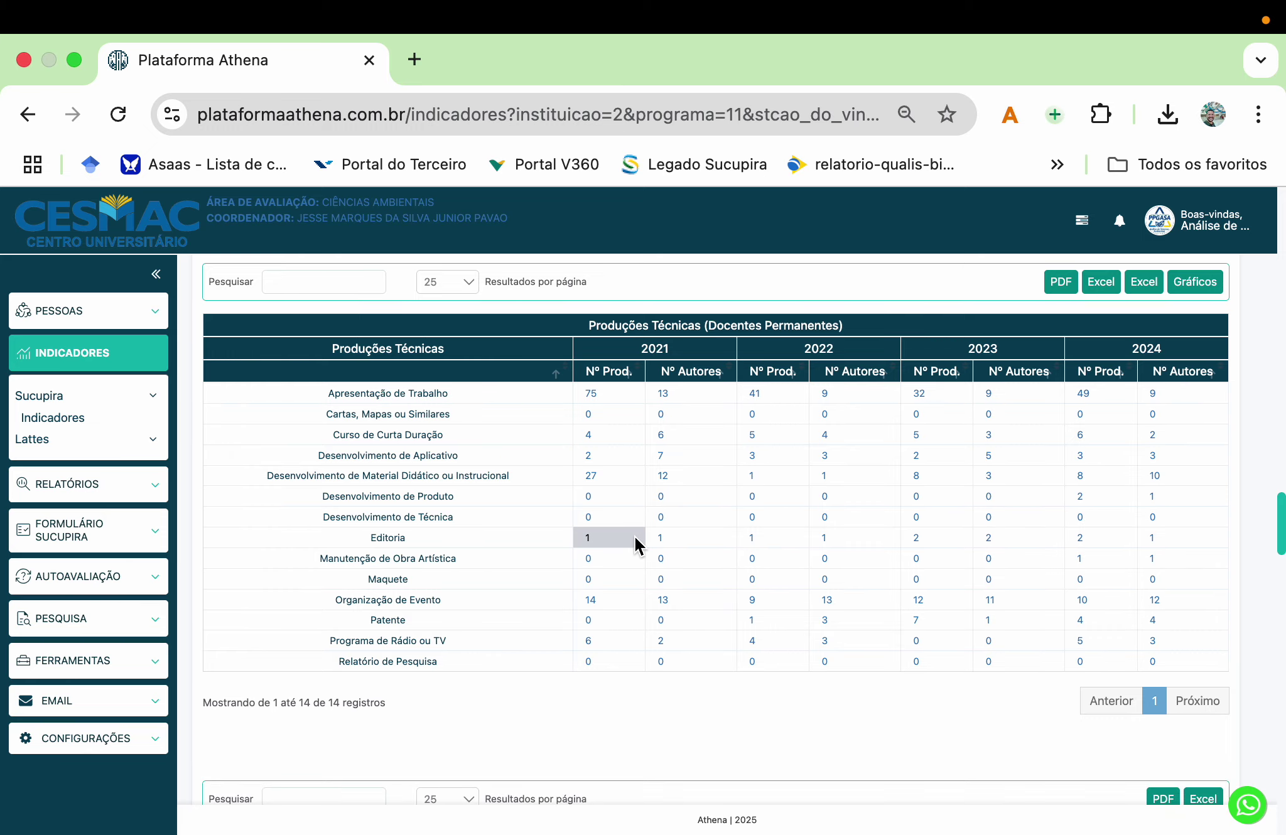
scroll(634, 535, down, 18)
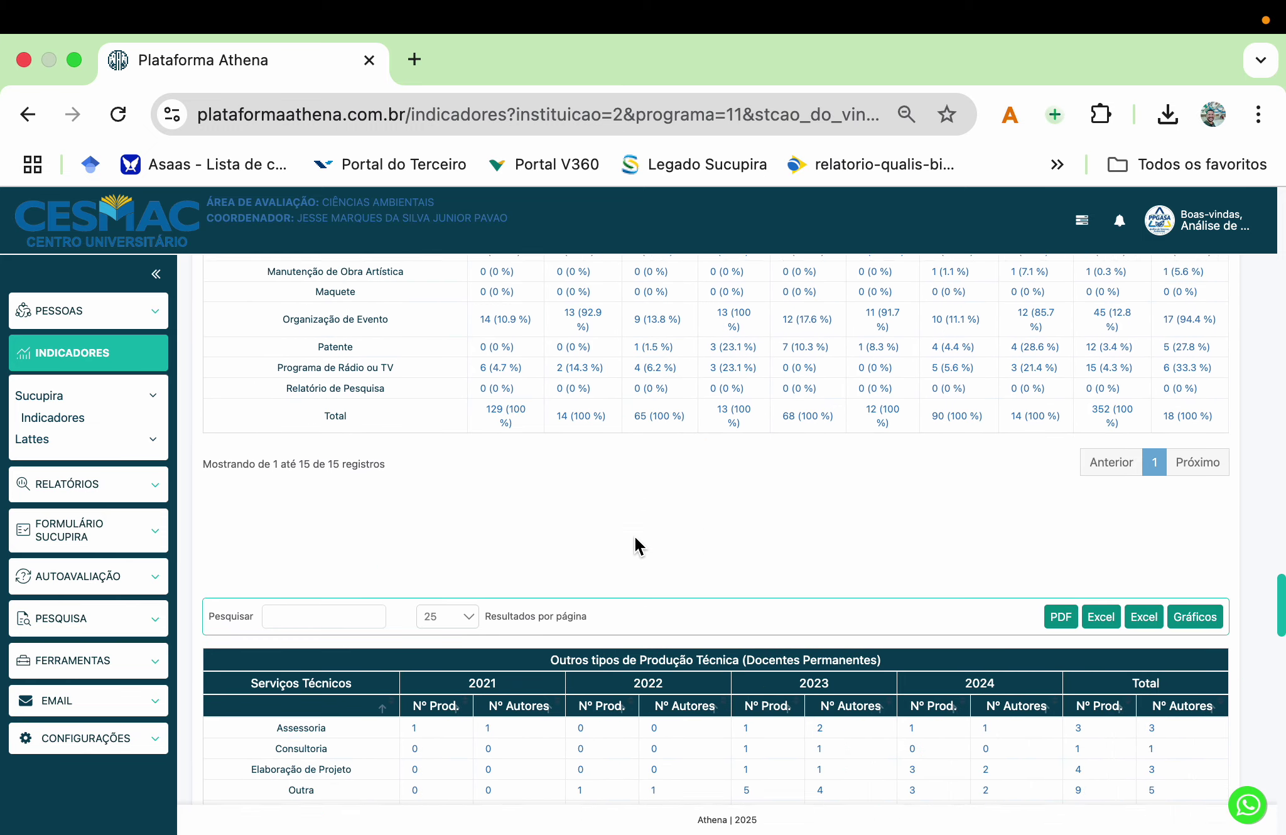
scroll(634, 534, down, 20)
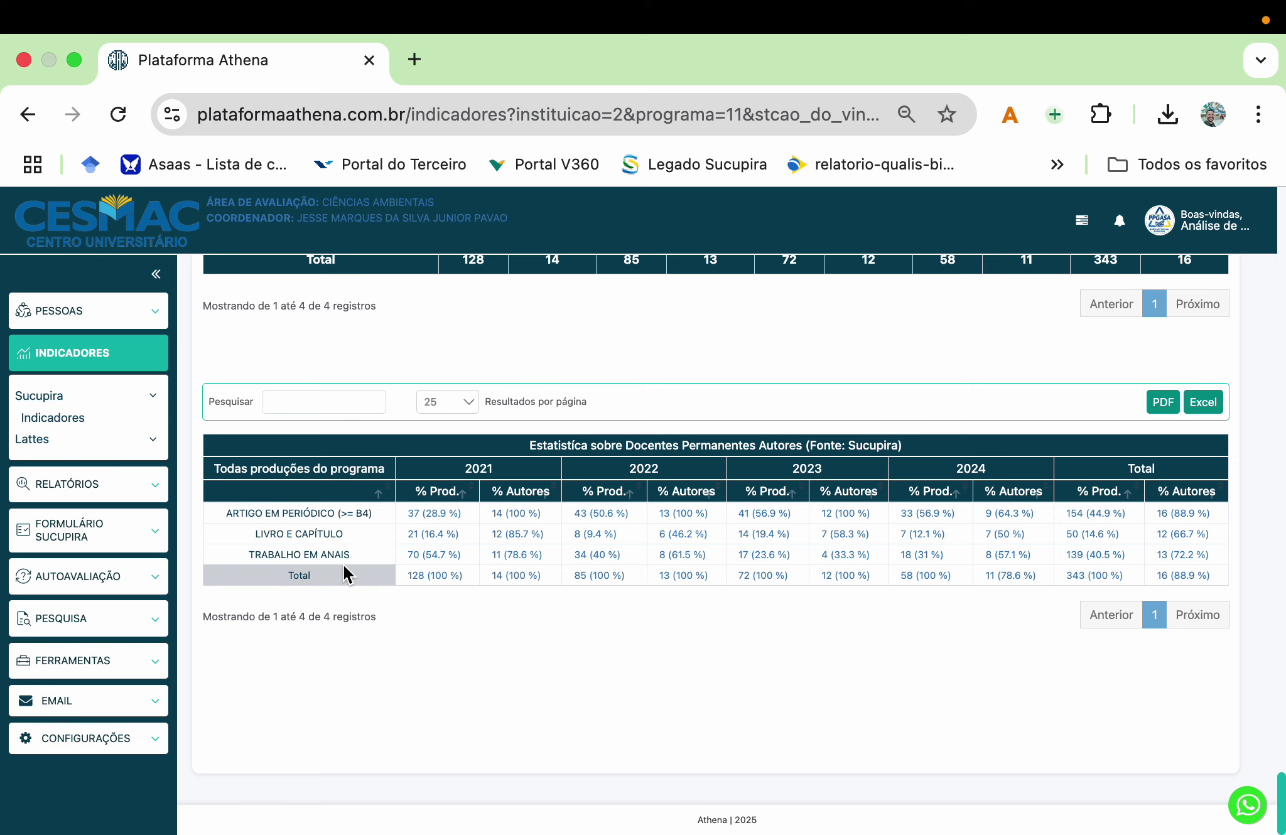
Step: Return to the coauthorship categories and display the publication indicators for Discentes
scroll(343, 564, up, 10)
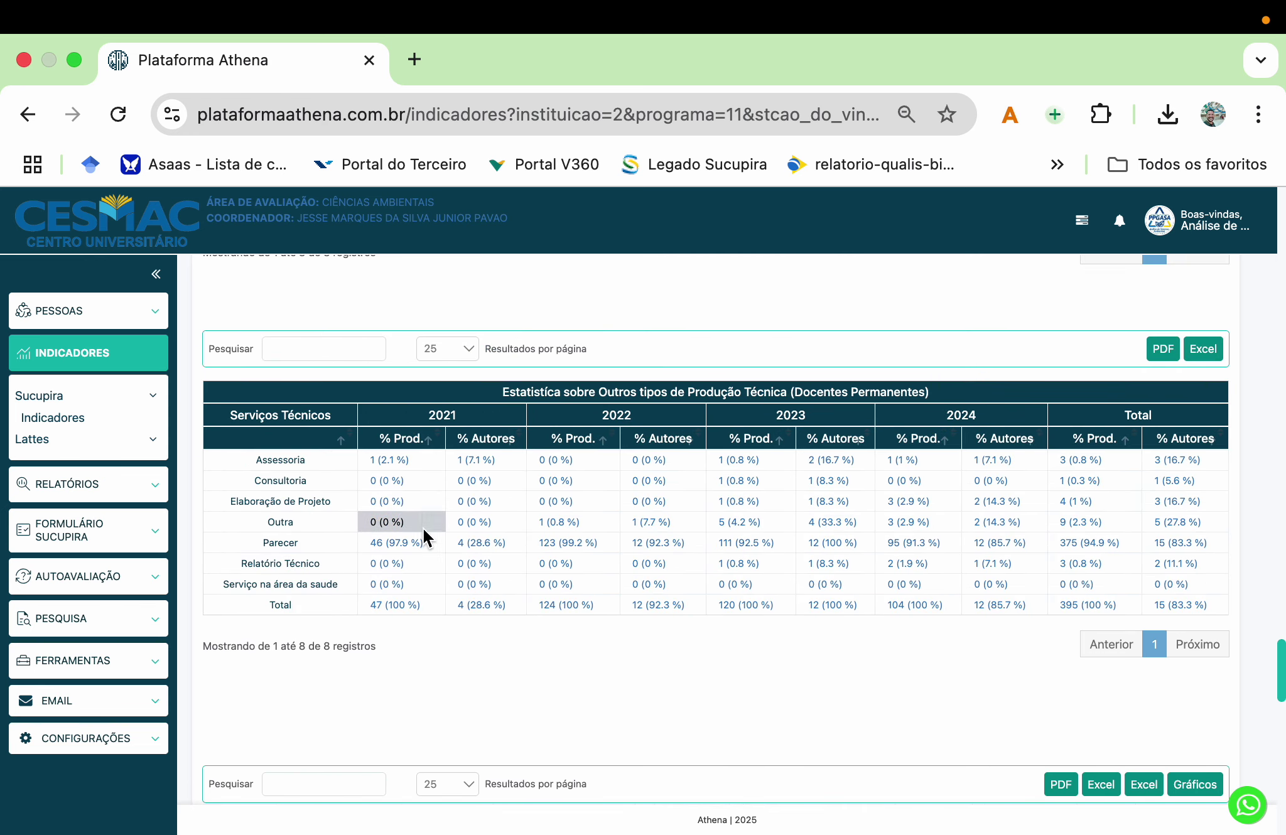
scroll(423, 531, up, 7)
scroll(424, 530, up, 12)
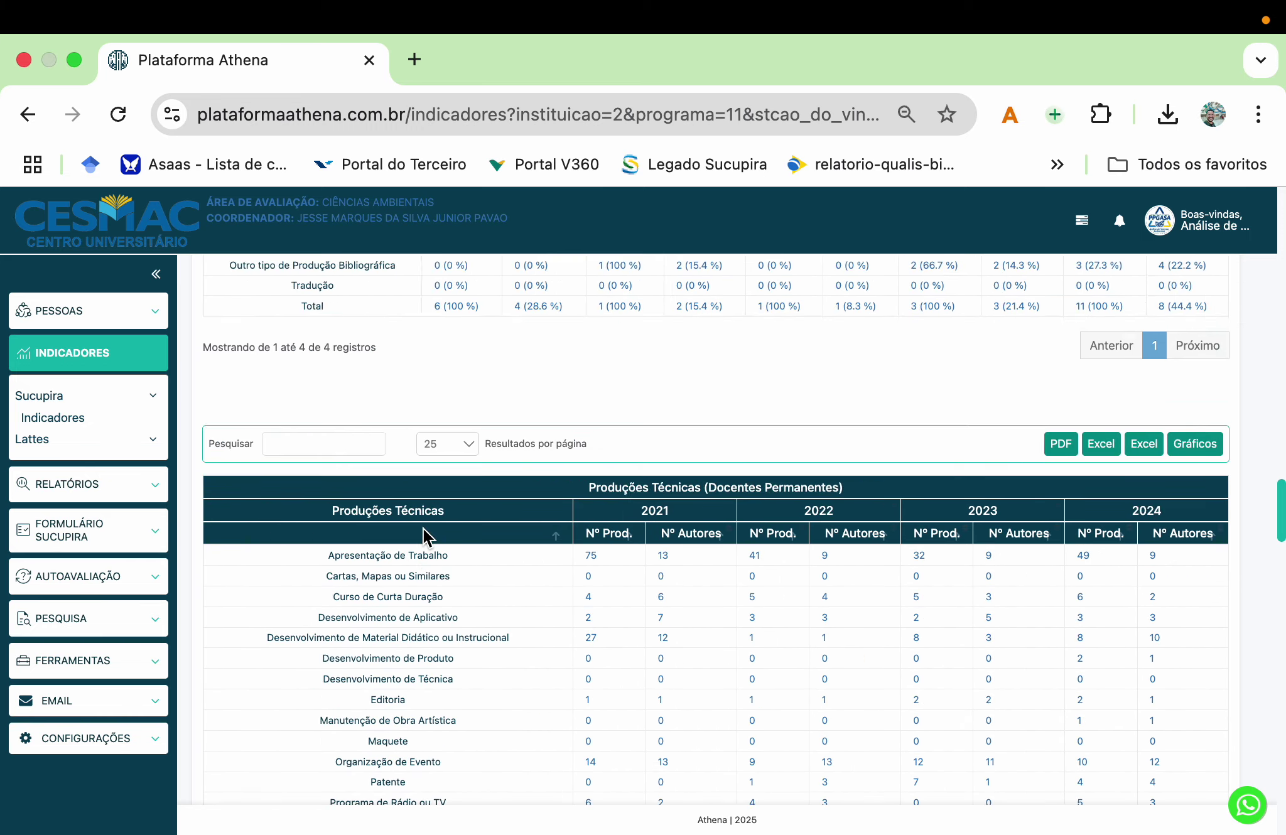
scroll(423, 531, up, 12)
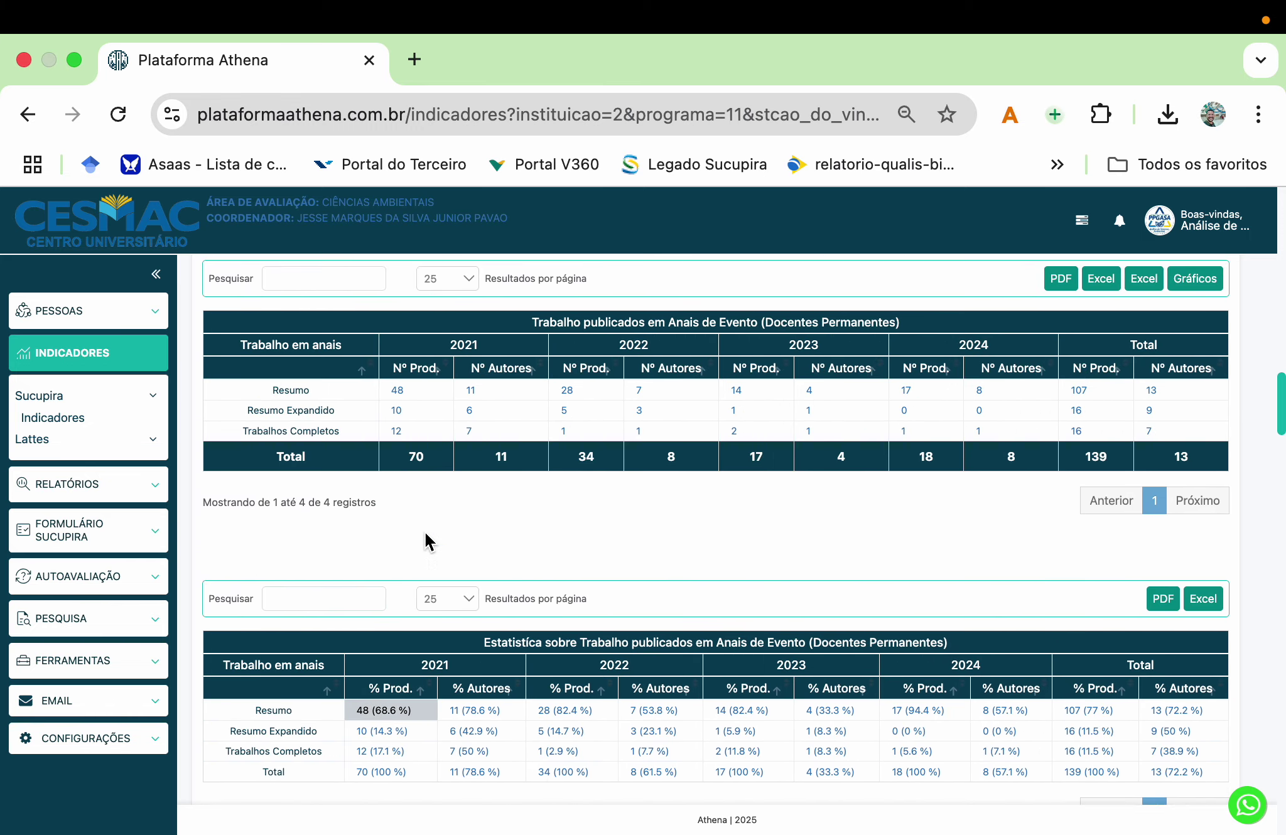
scroll(423, 530, up, 12)
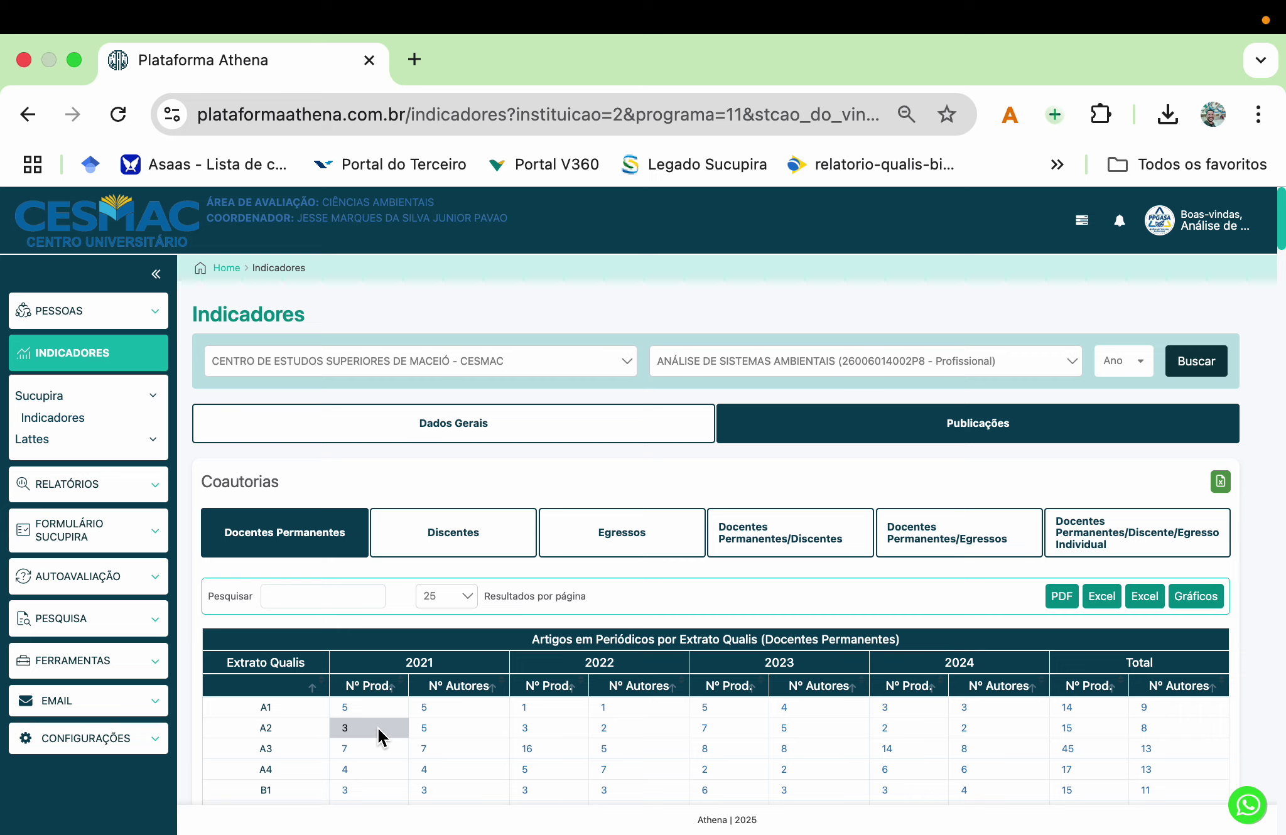
scroll(378, 727, down, 4)
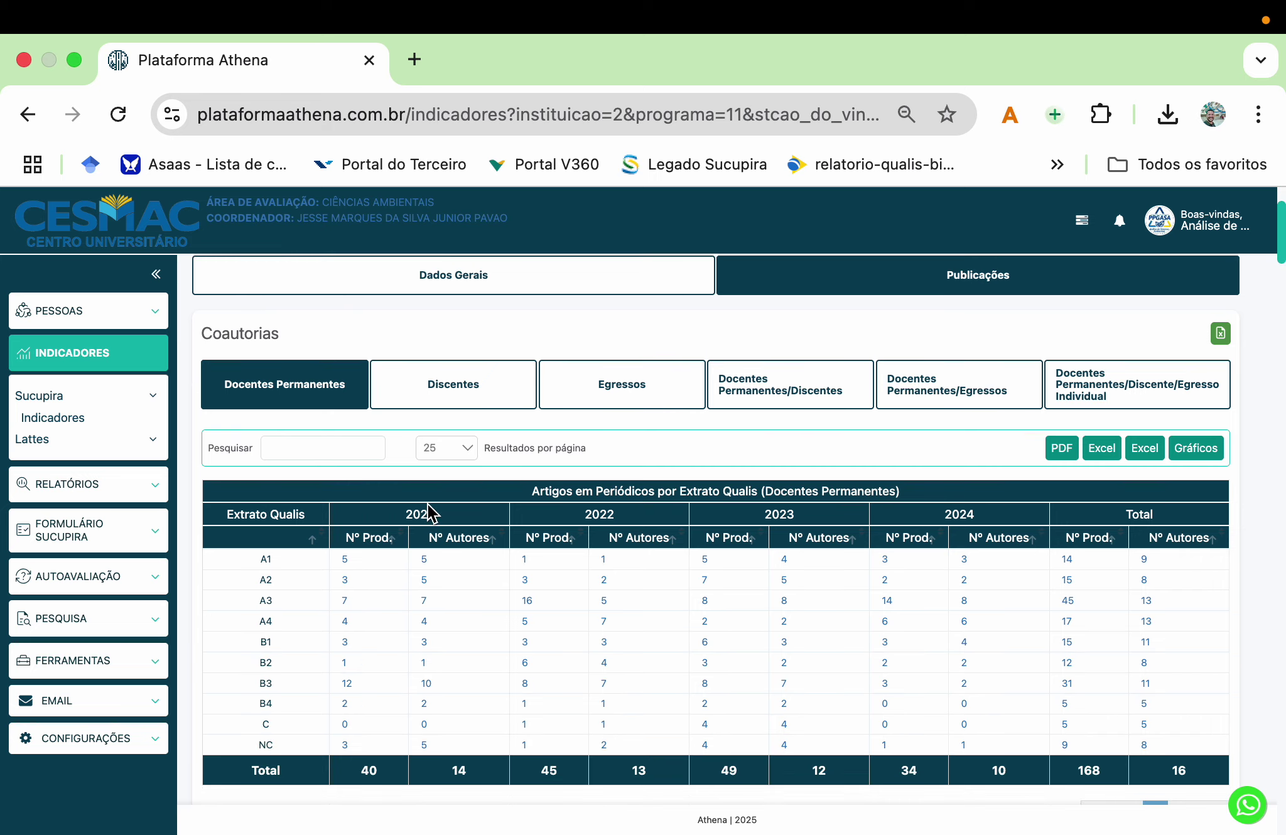
click(454, 385)
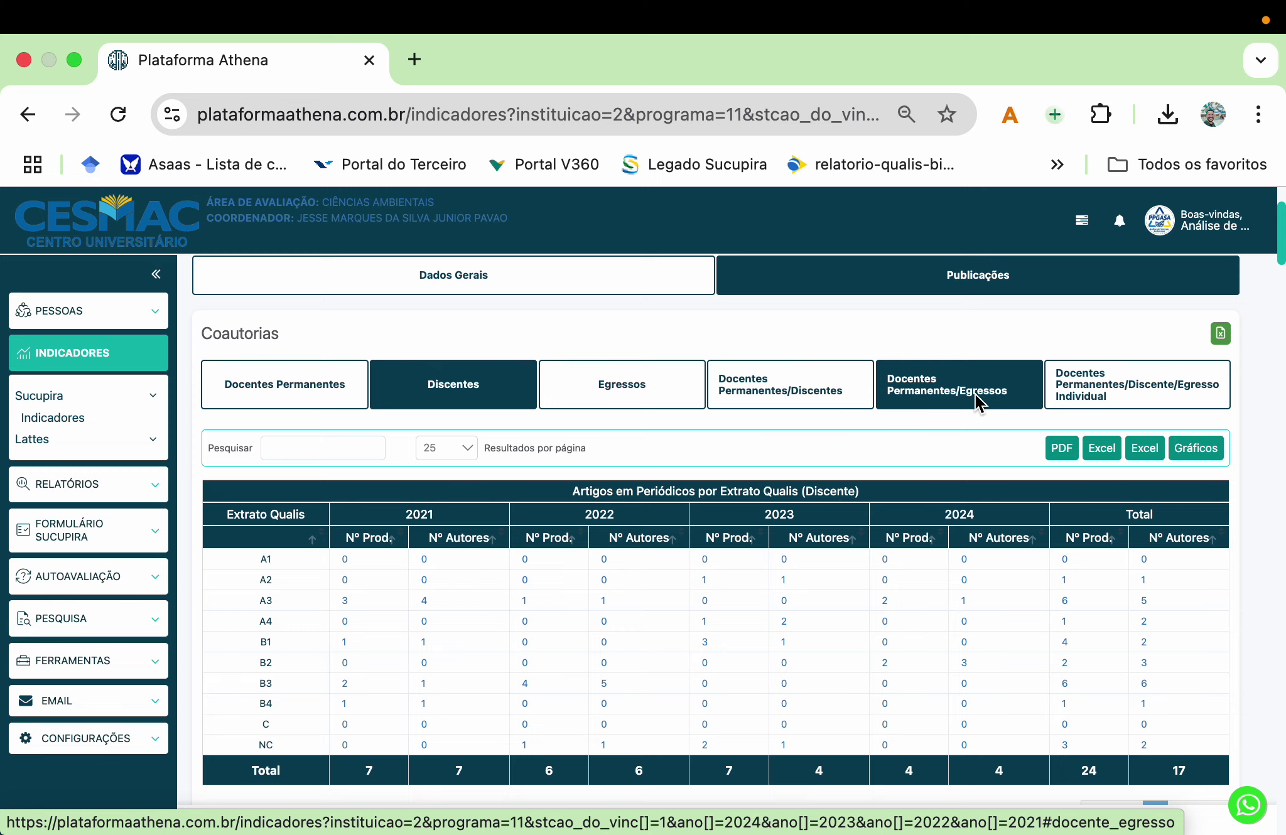
Step: Display the Docentes Permanentes/Discente/Egresso Individual coauthorship indicators and examine the journal article table per faculty member
click(1093, 368)
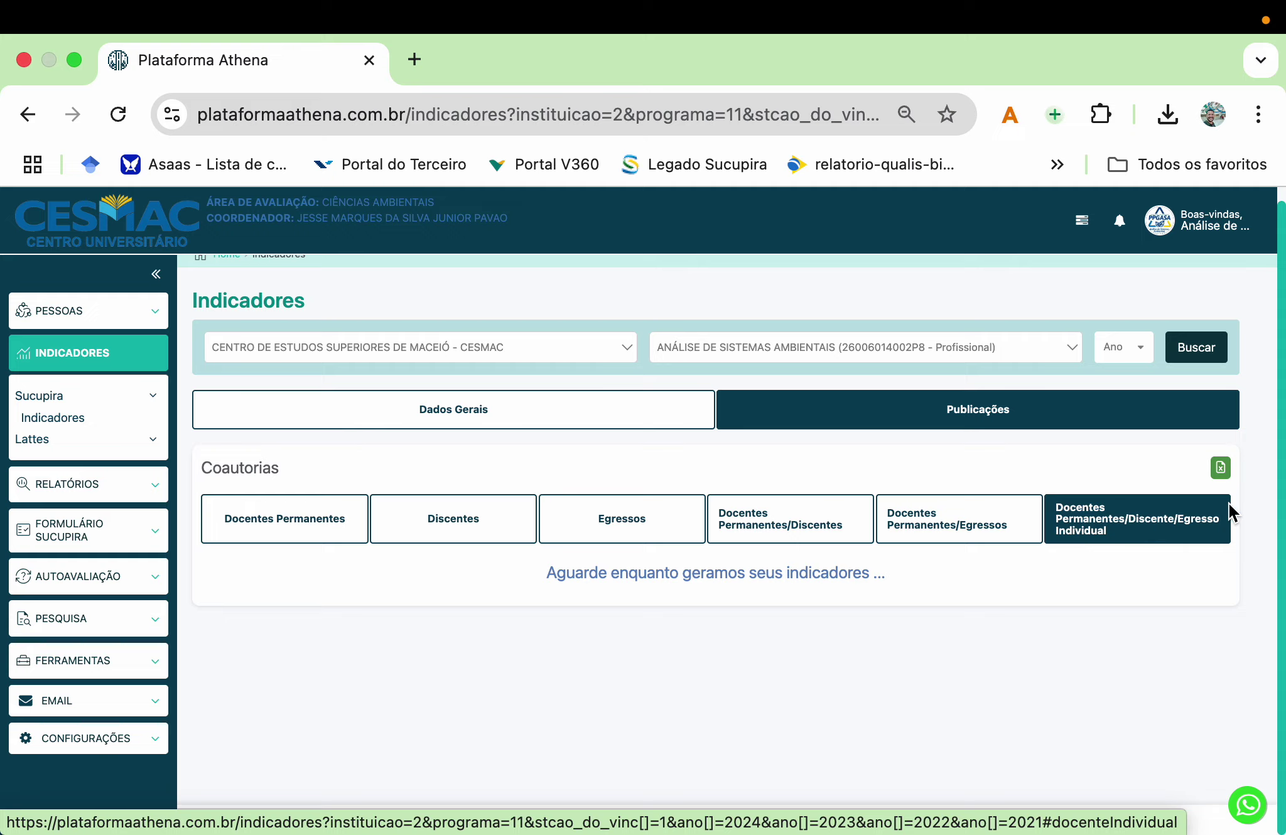
scroll(1082, 593, down, 1)
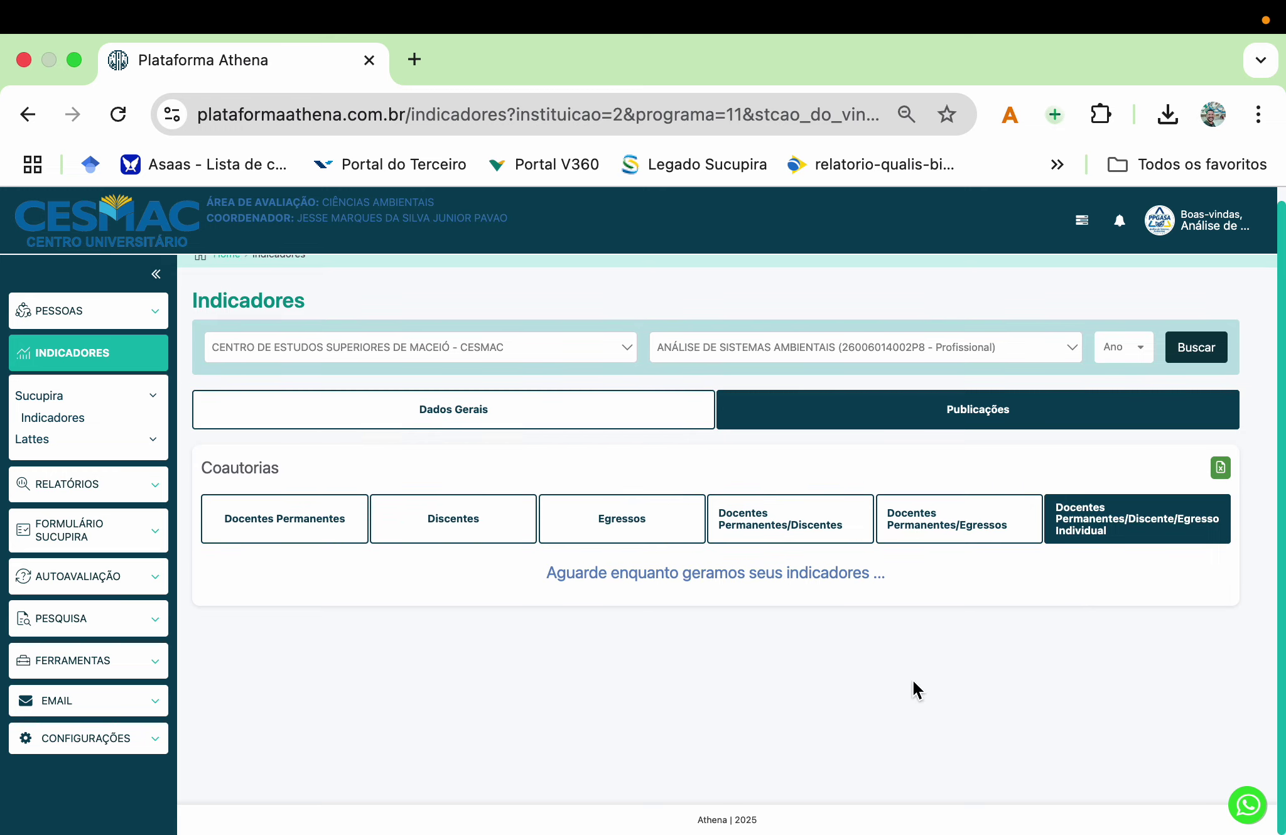
scroll(912, 679, down, 2)
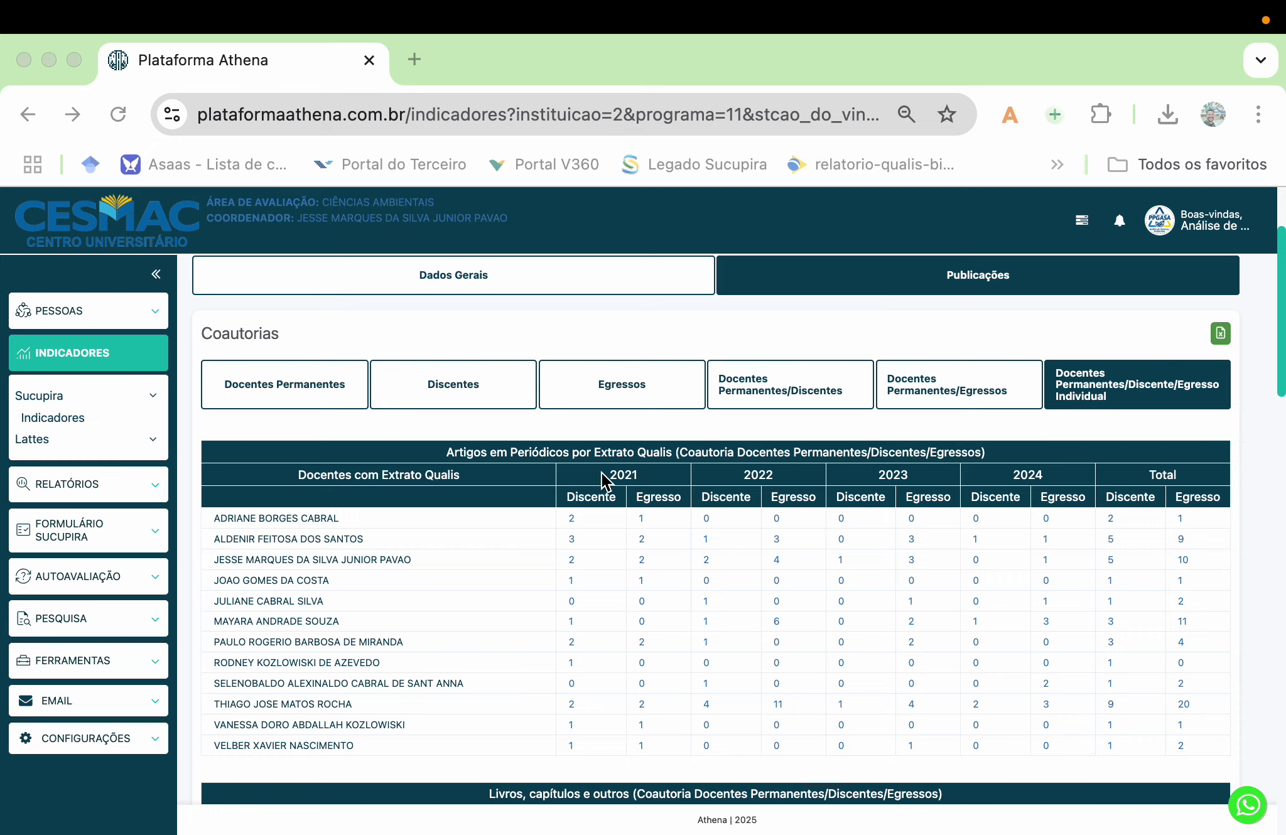
click(584, 464)
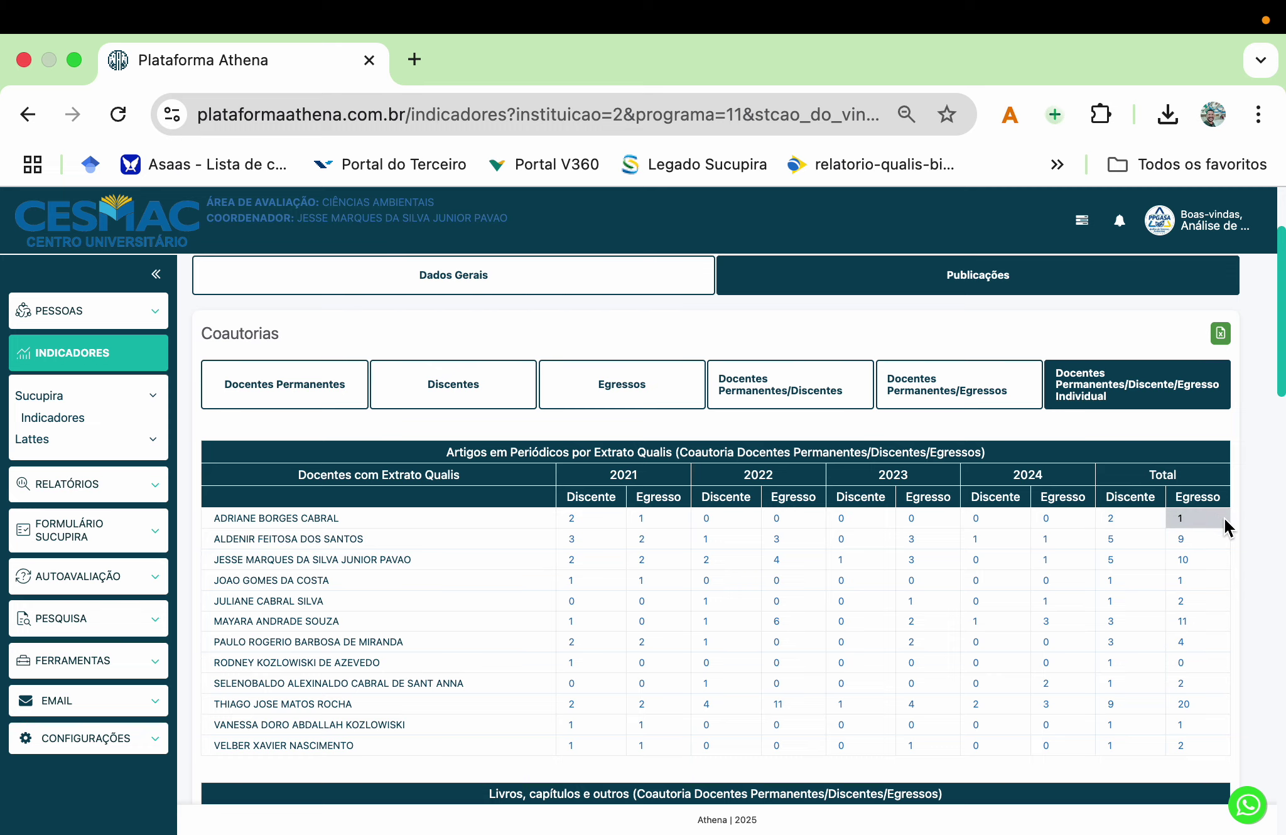
Step: Open the Total Discente journal article details for the third faculty member, review the Qualis breakdown and publication list, and close them
click(1110, 561)
scroll(708, 710, down, 6)
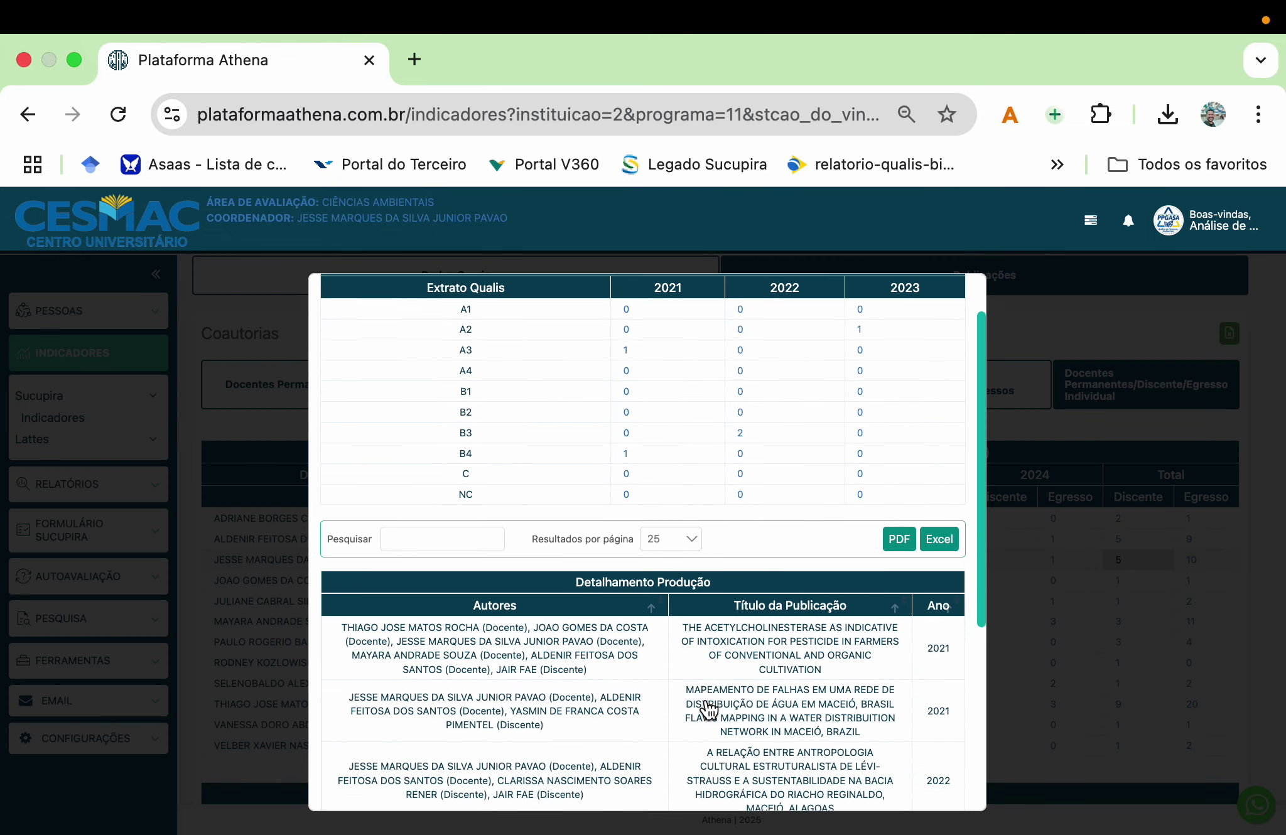
scroll(708, 710, up, 8)
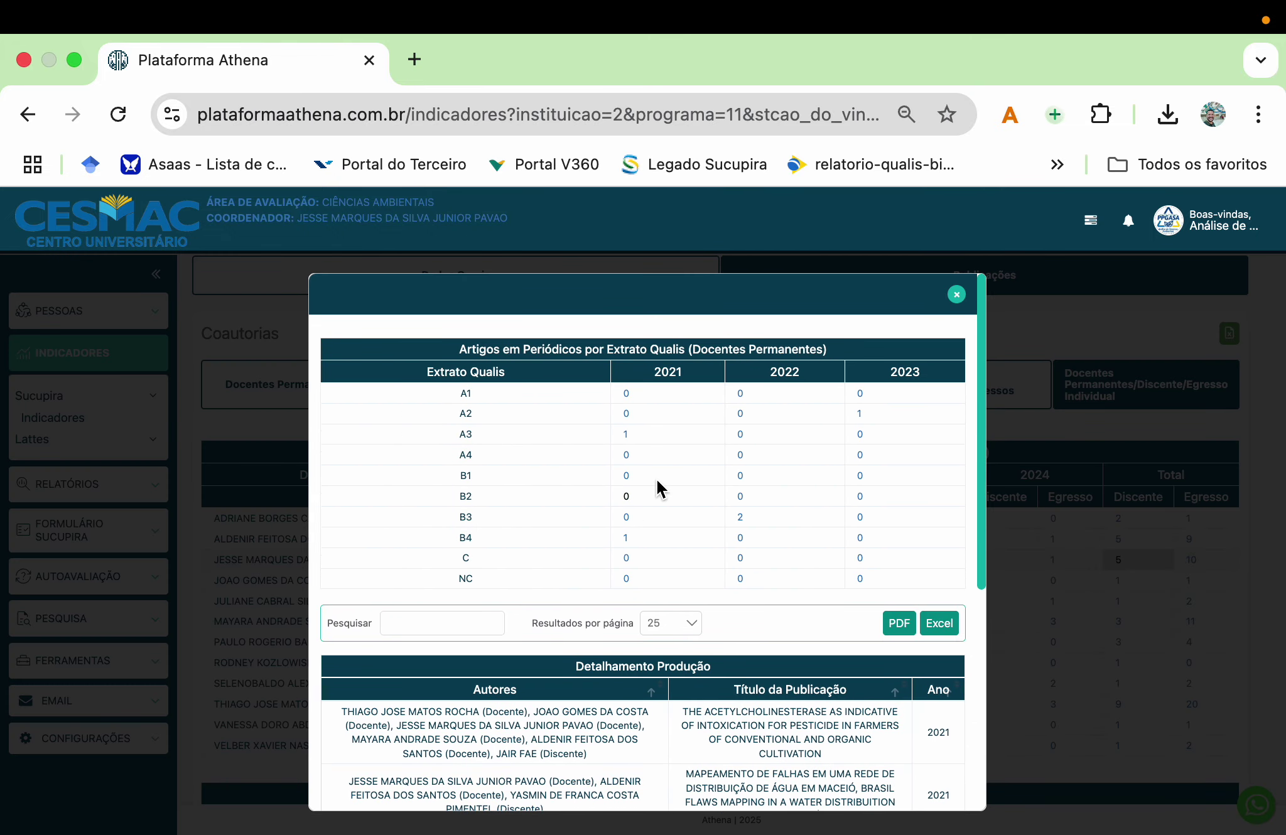
click(956, 294)
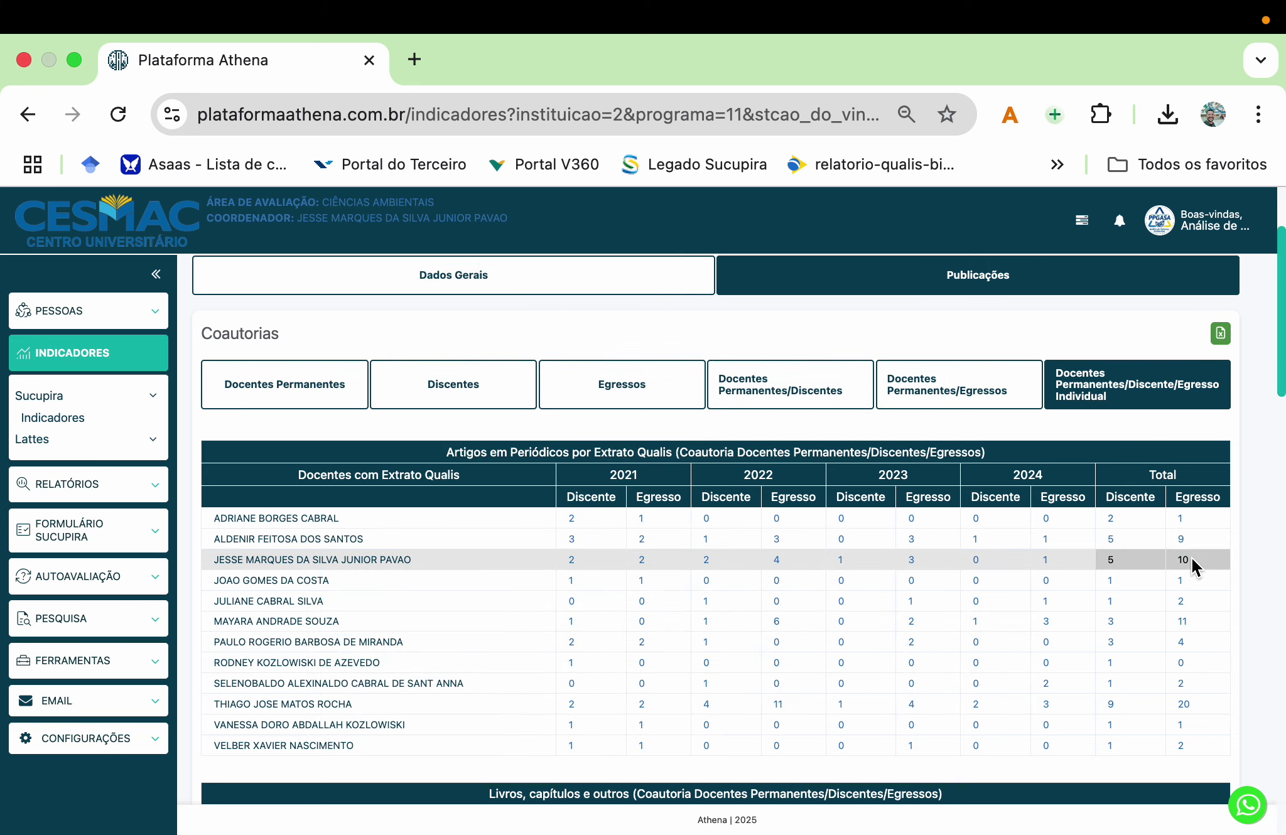
Step: Open the Total Egresso journal article details for the third faculty member, review the listed coauthored publications, and close them
click(1183, 559)
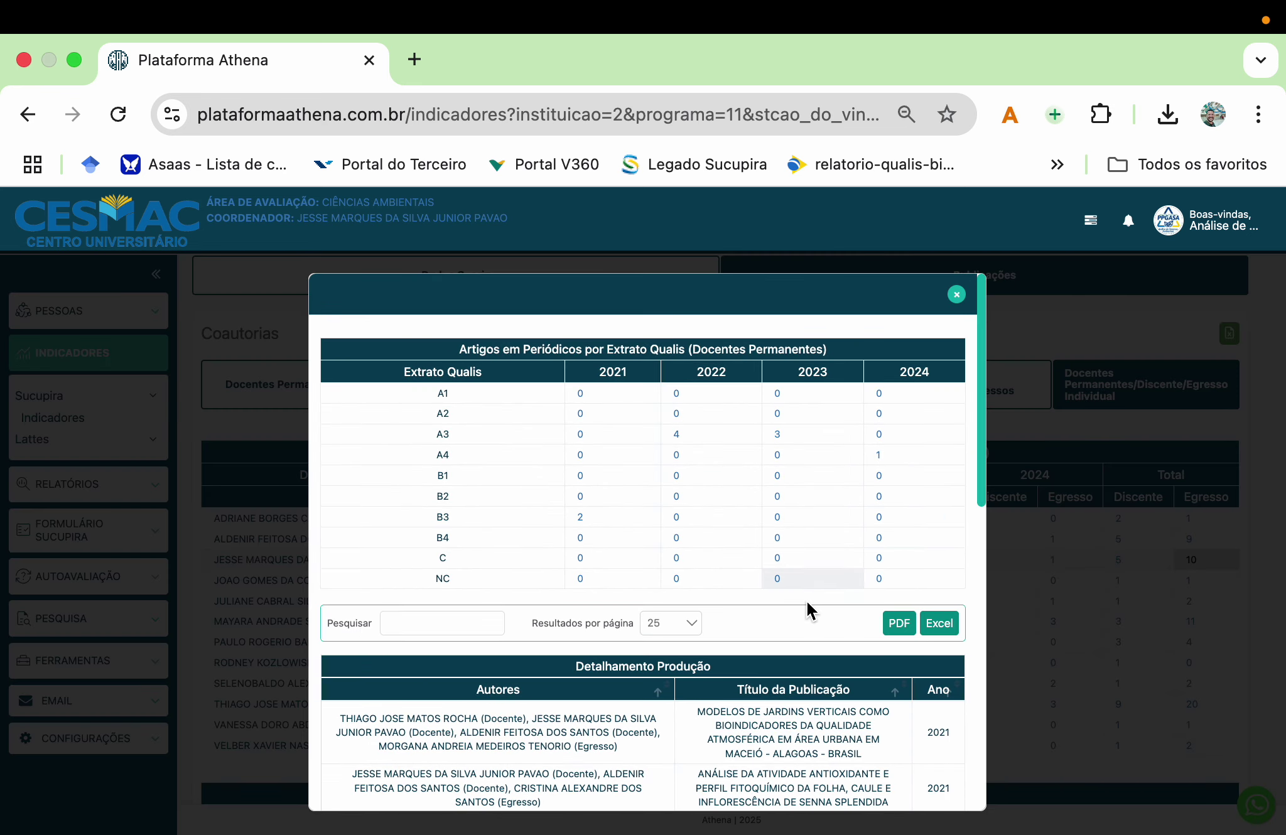
scroll(570, 534, down, 10)
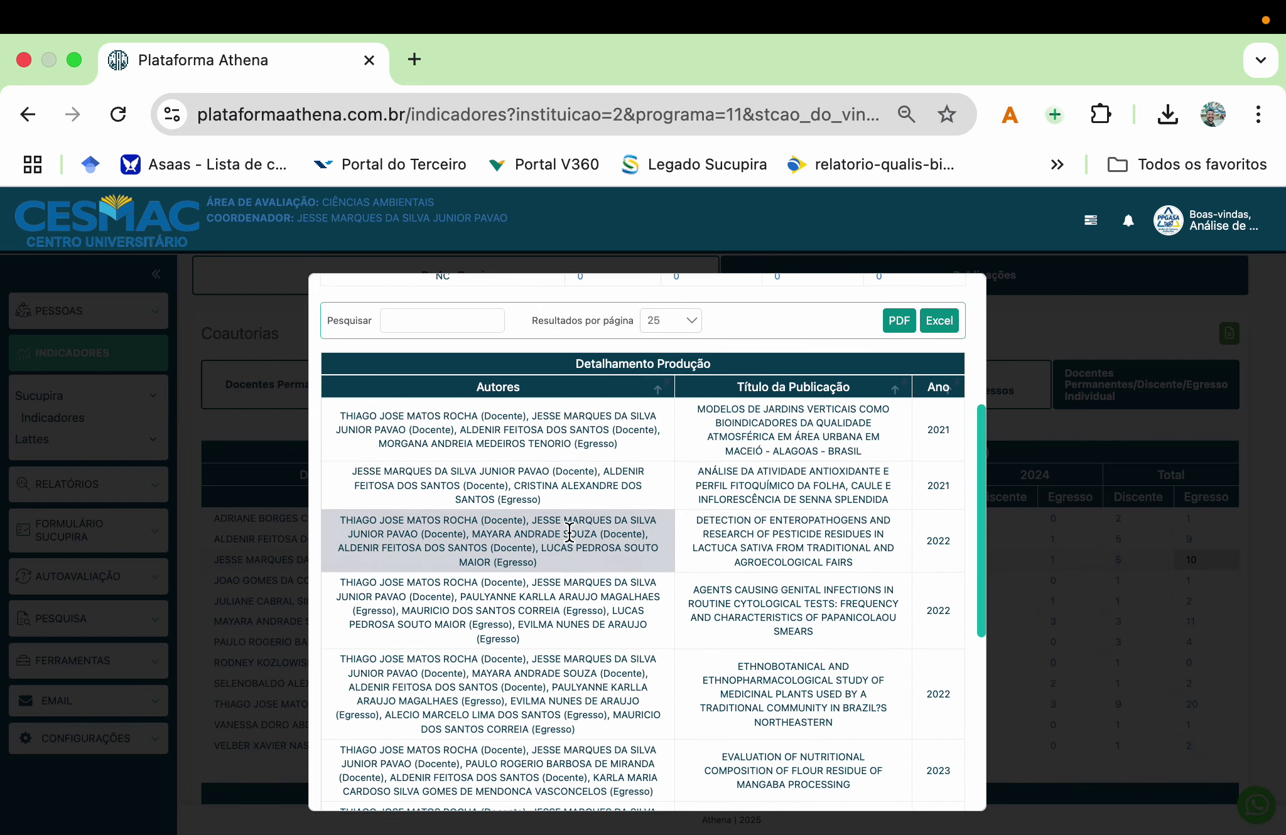
scroll(569, 533, up, 7)
scroll(568, 532, up, 3)
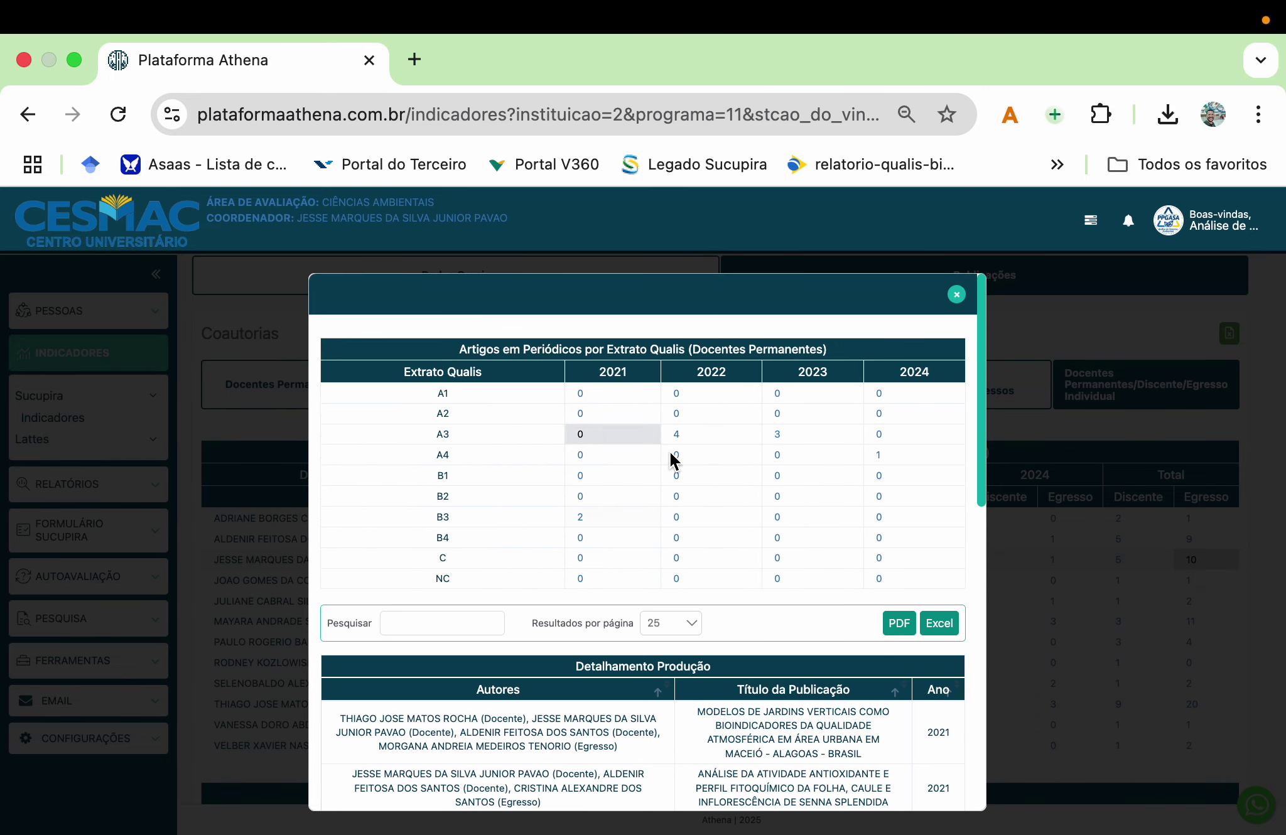
click(962, 296)
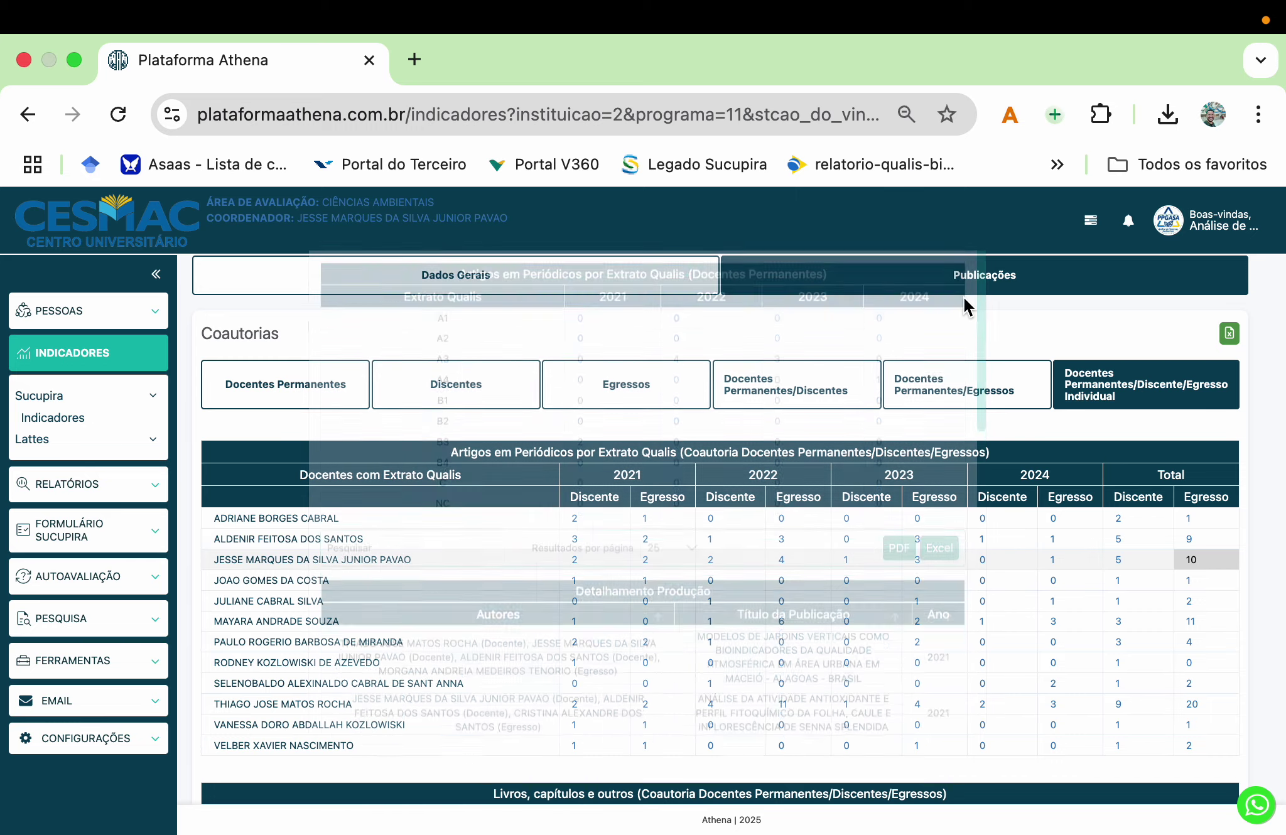
Step: Examine the individual coauthorship tables for Livros, capítulos e outros and for Trabalho publicados em Anais de Evento
scroll(825, 666, down, 12)
scroll(825, 666, up, 3)
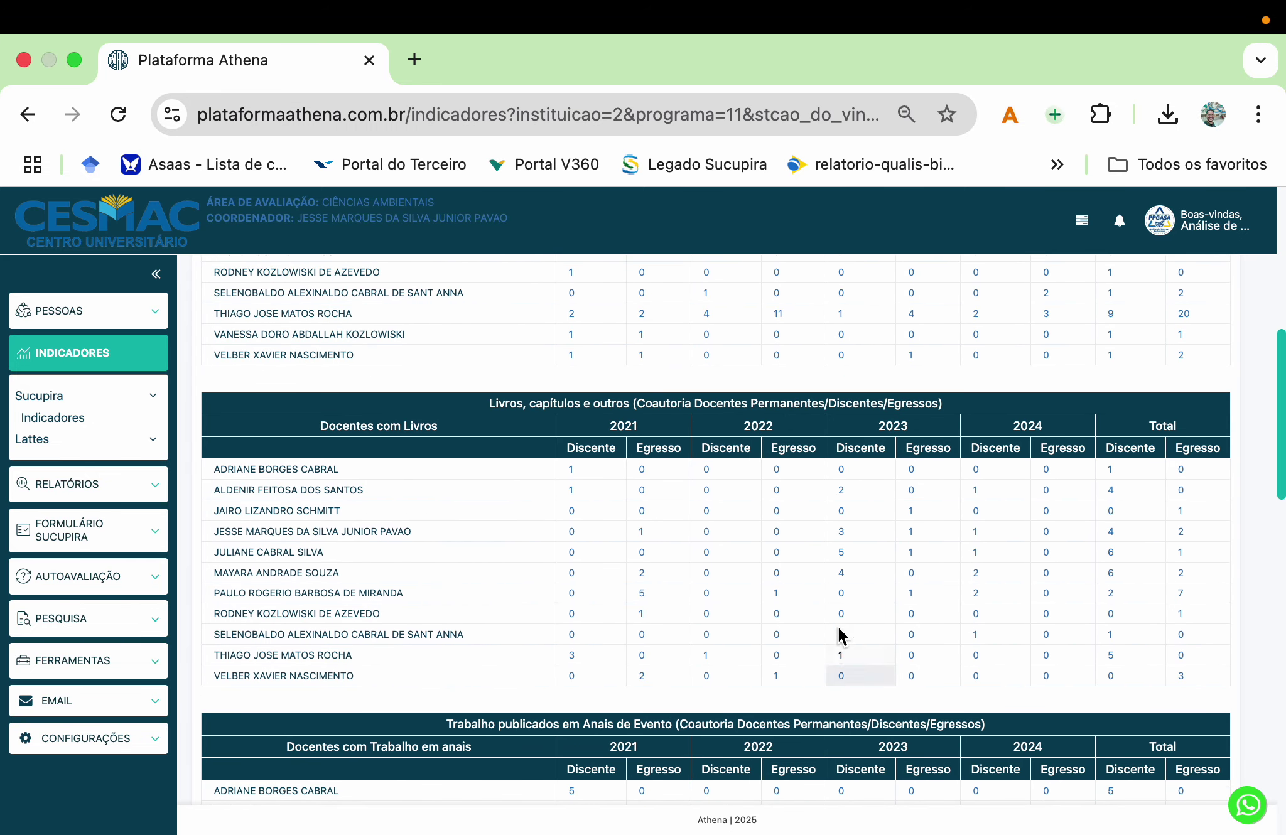
scroll(855, 573, down, 2)
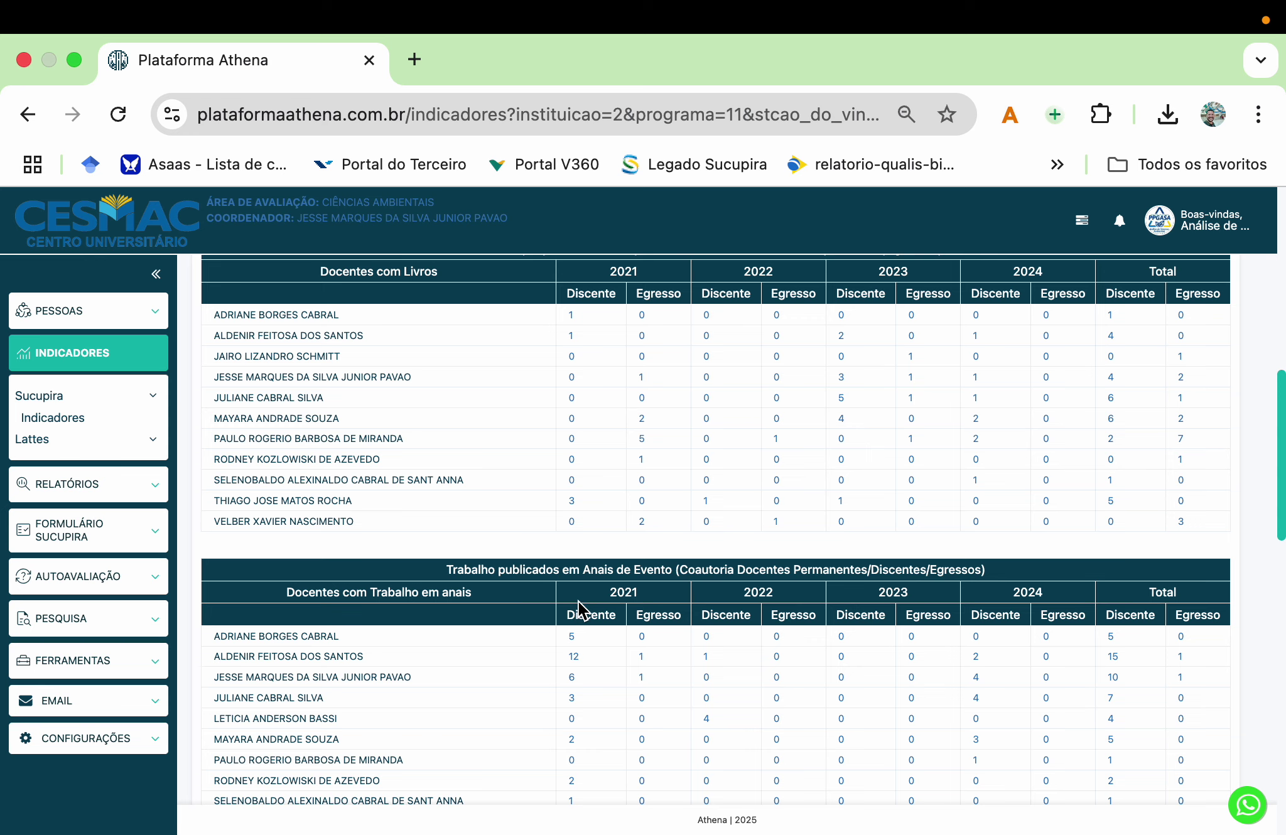
scroll(577, 600, up, 1)
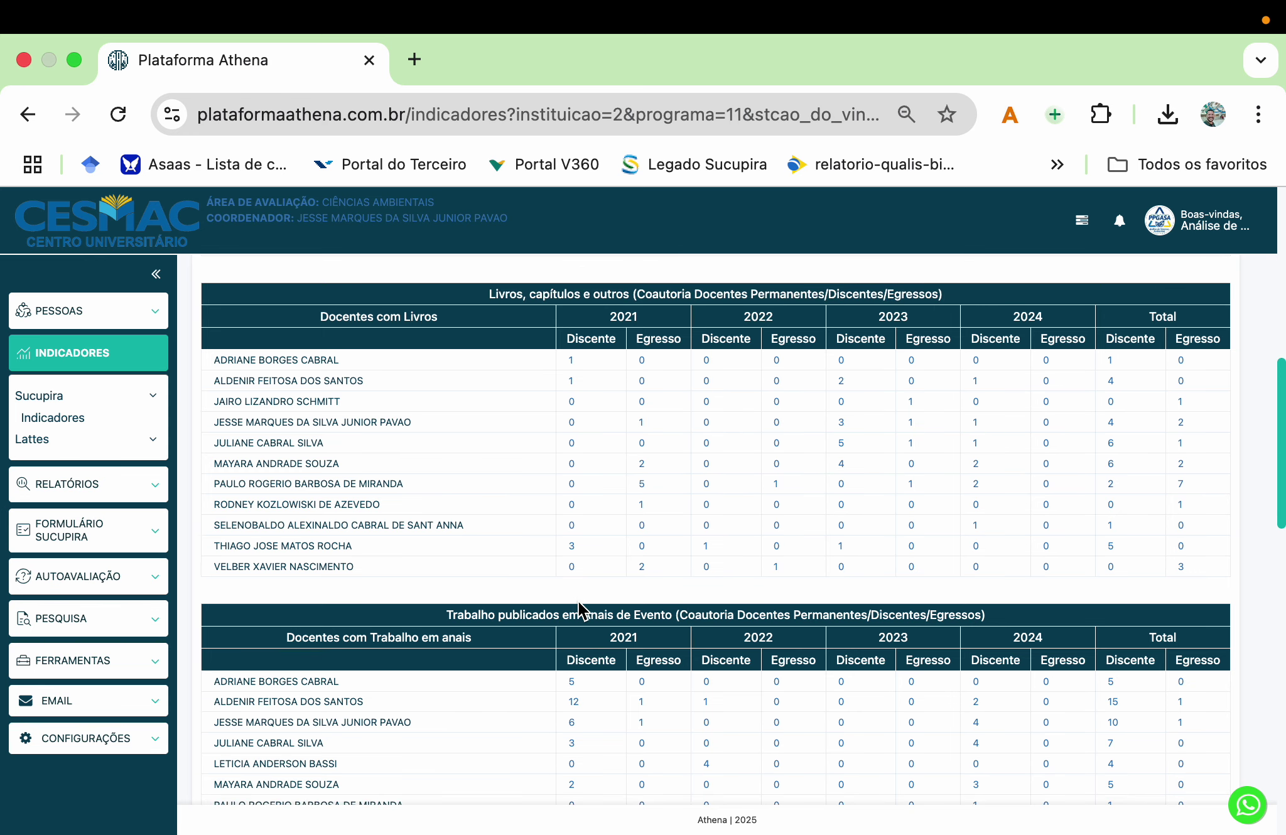
scroll(578, 606, down, 3)
scroll(578, 606, up, 5)
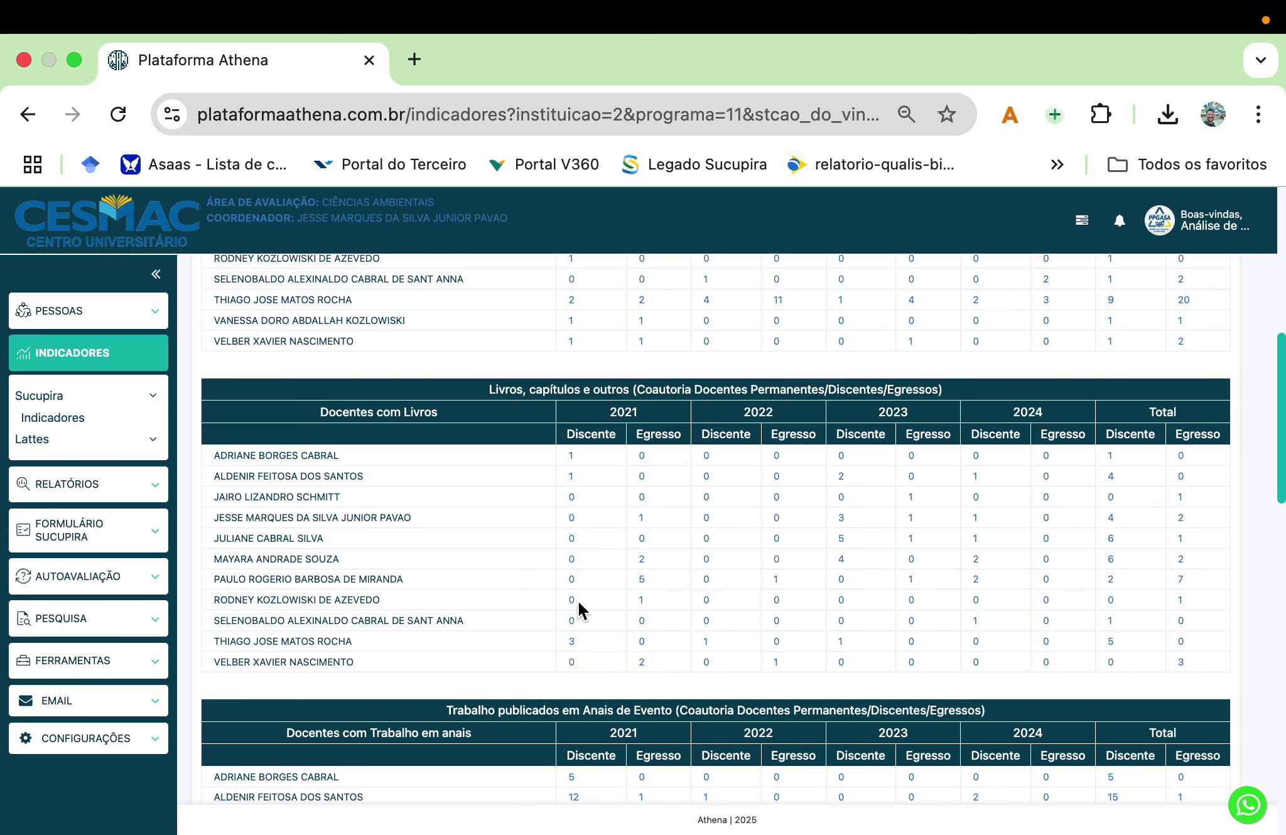
Step: Open the Total Discente details for the seventh faculty member in Livros, capítulos e outros, review the book chapters, and close them
drag(491, 402, 637, 405)
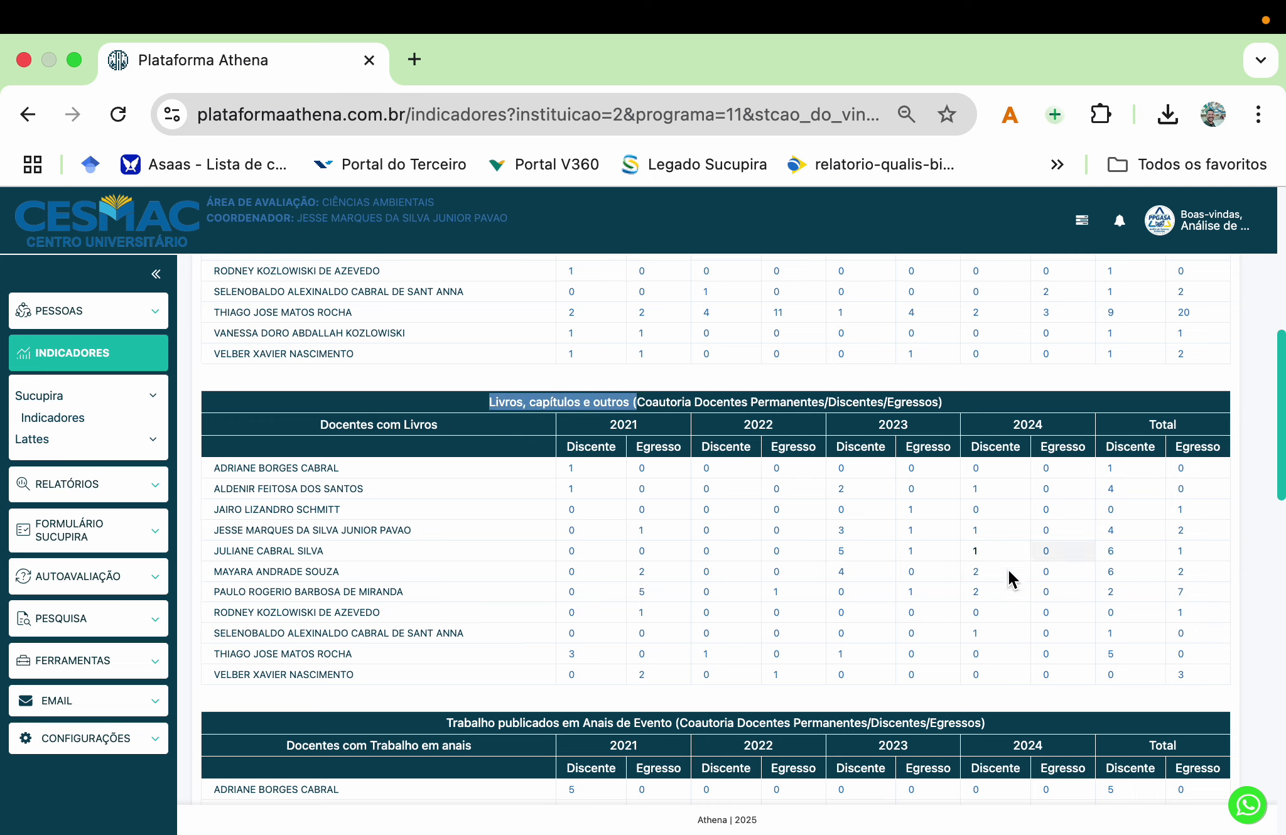
click(1110, 592)
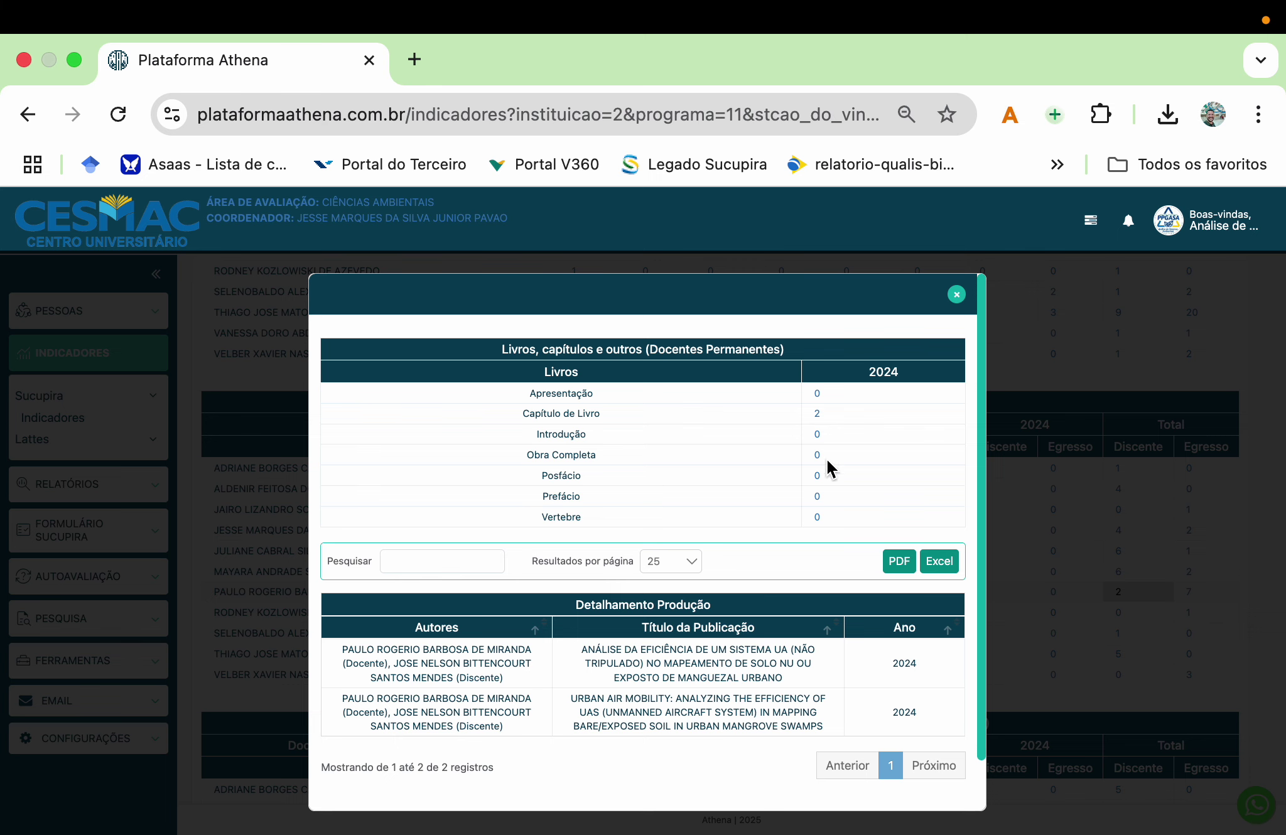
click(956, 296)
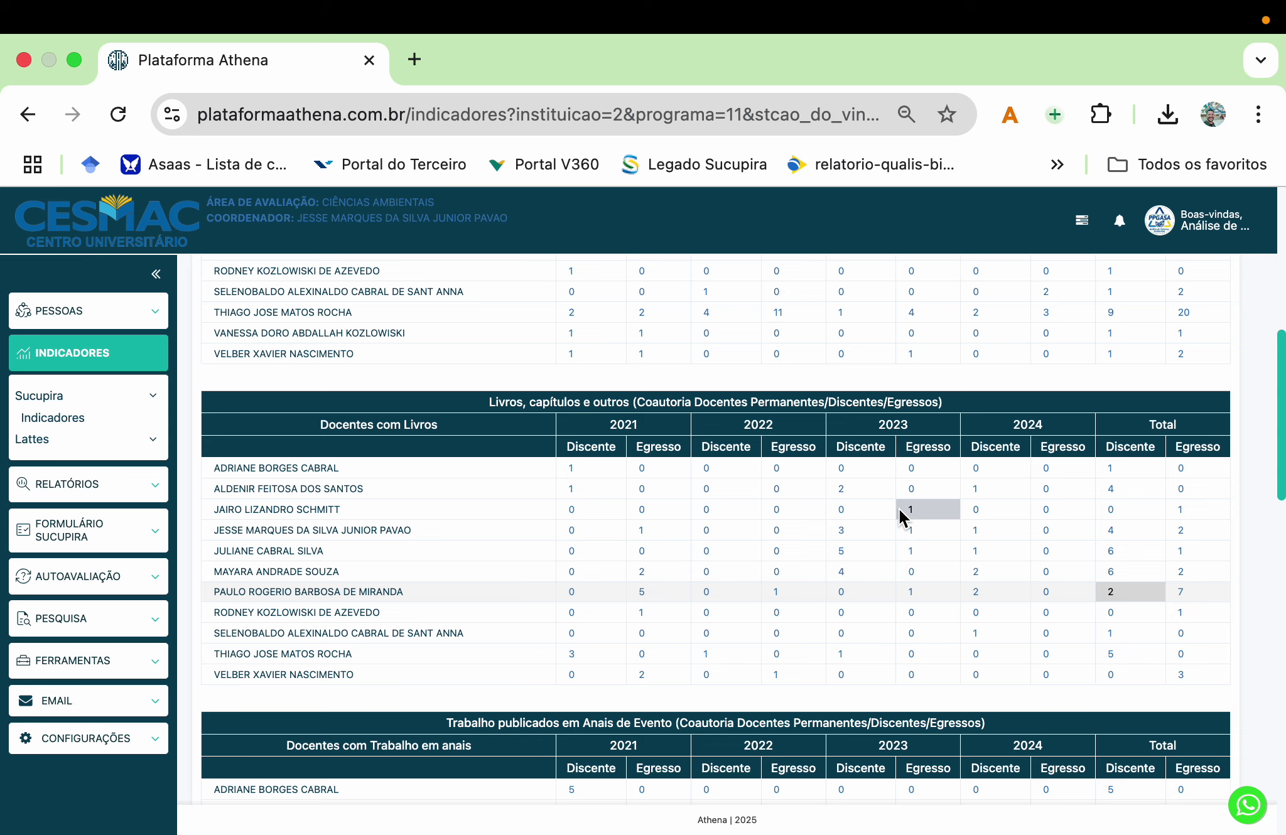
Step: Display the Dados Gerais indicators of the program again, then return to the Publicações indicators
scroll(897, 507, up, 20)
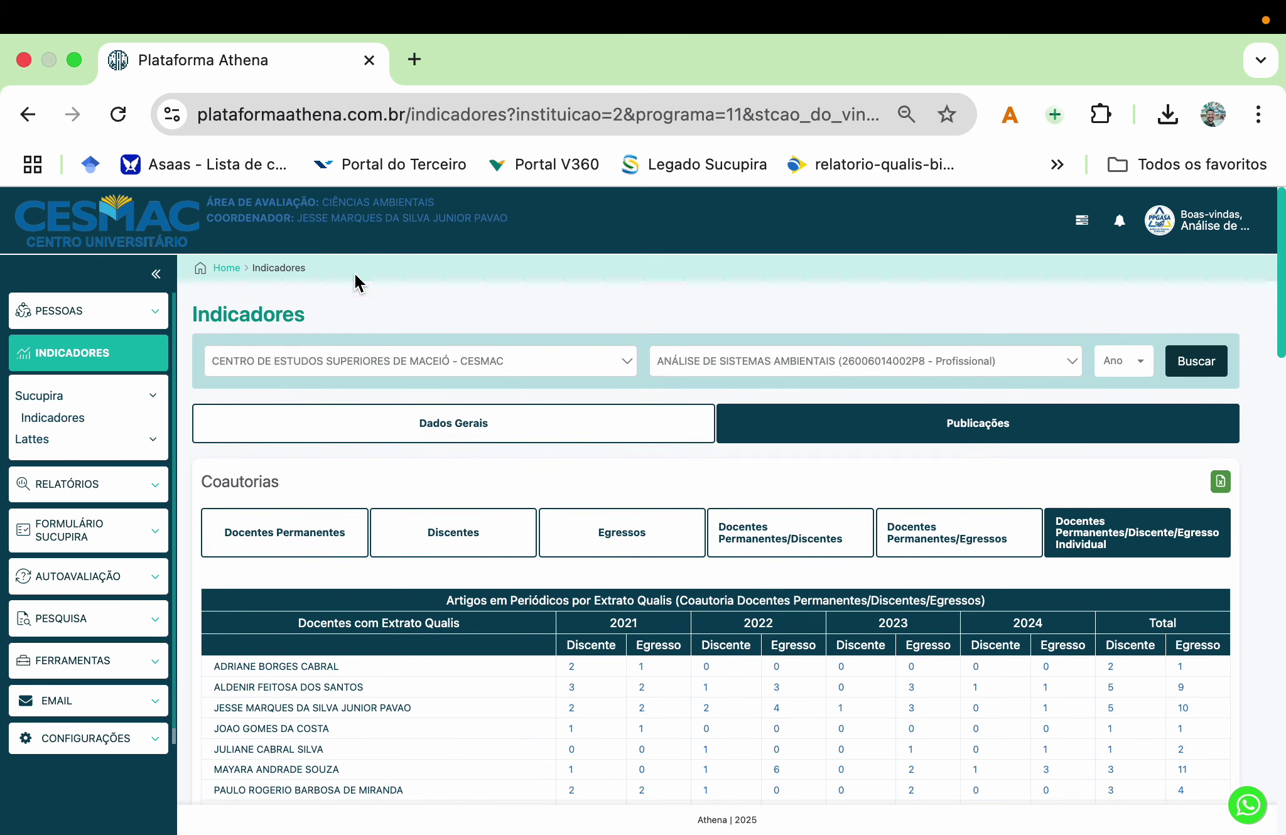
click(359, 433)
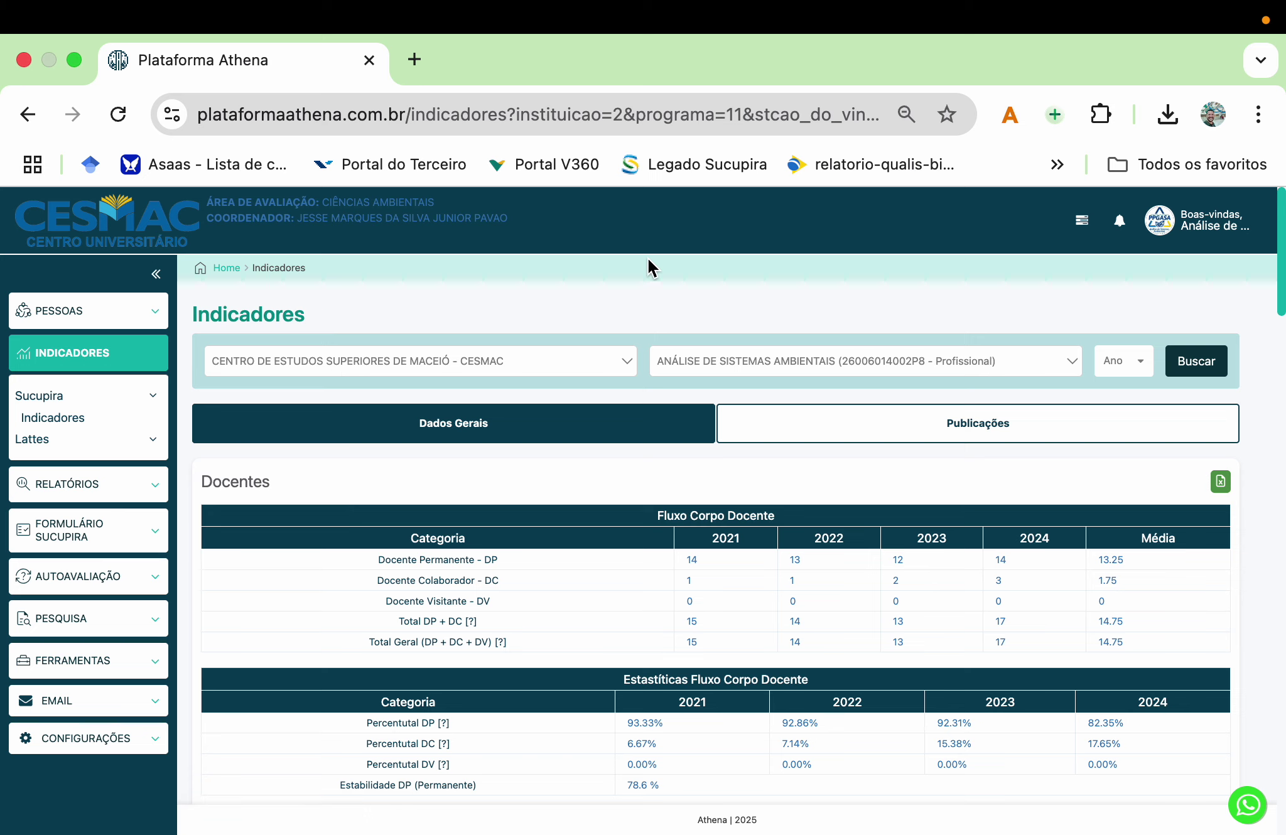
click(959, 432)
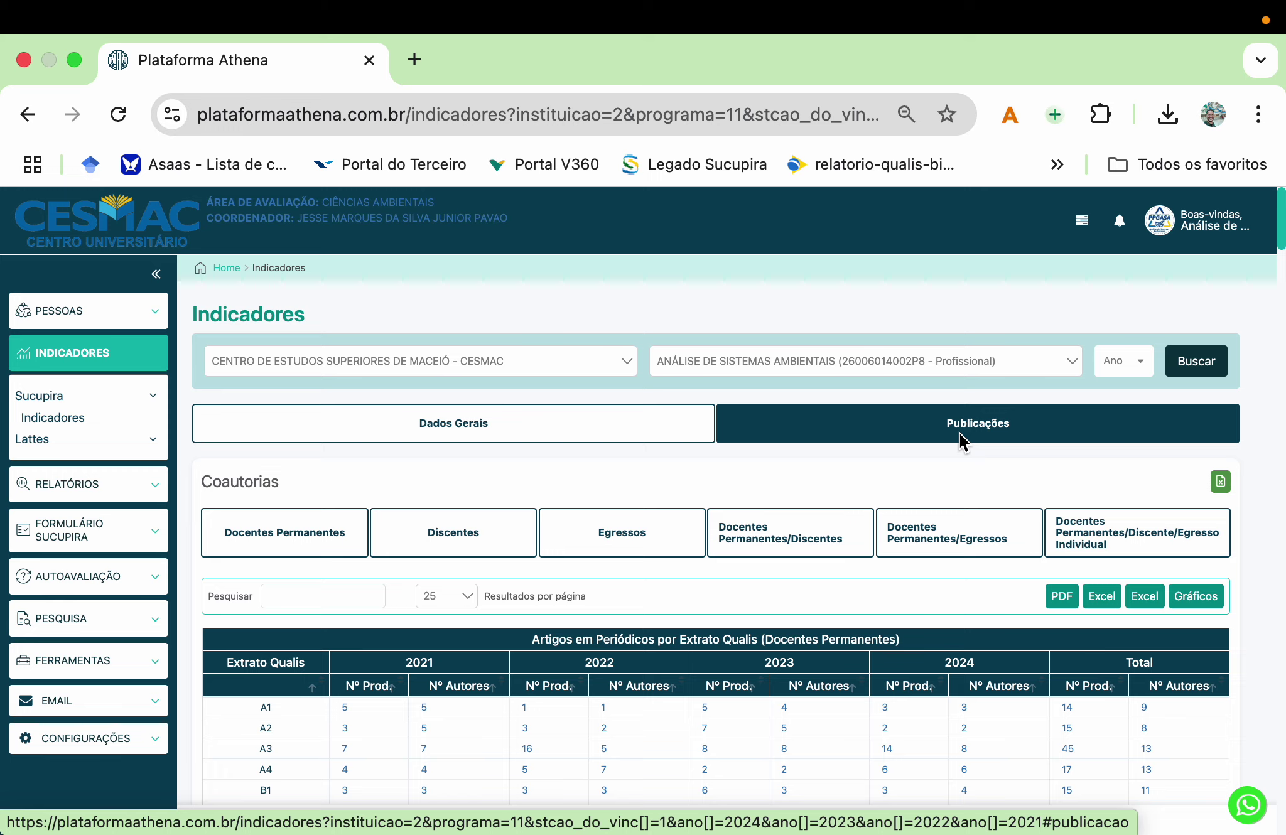
key(super+shift+5)
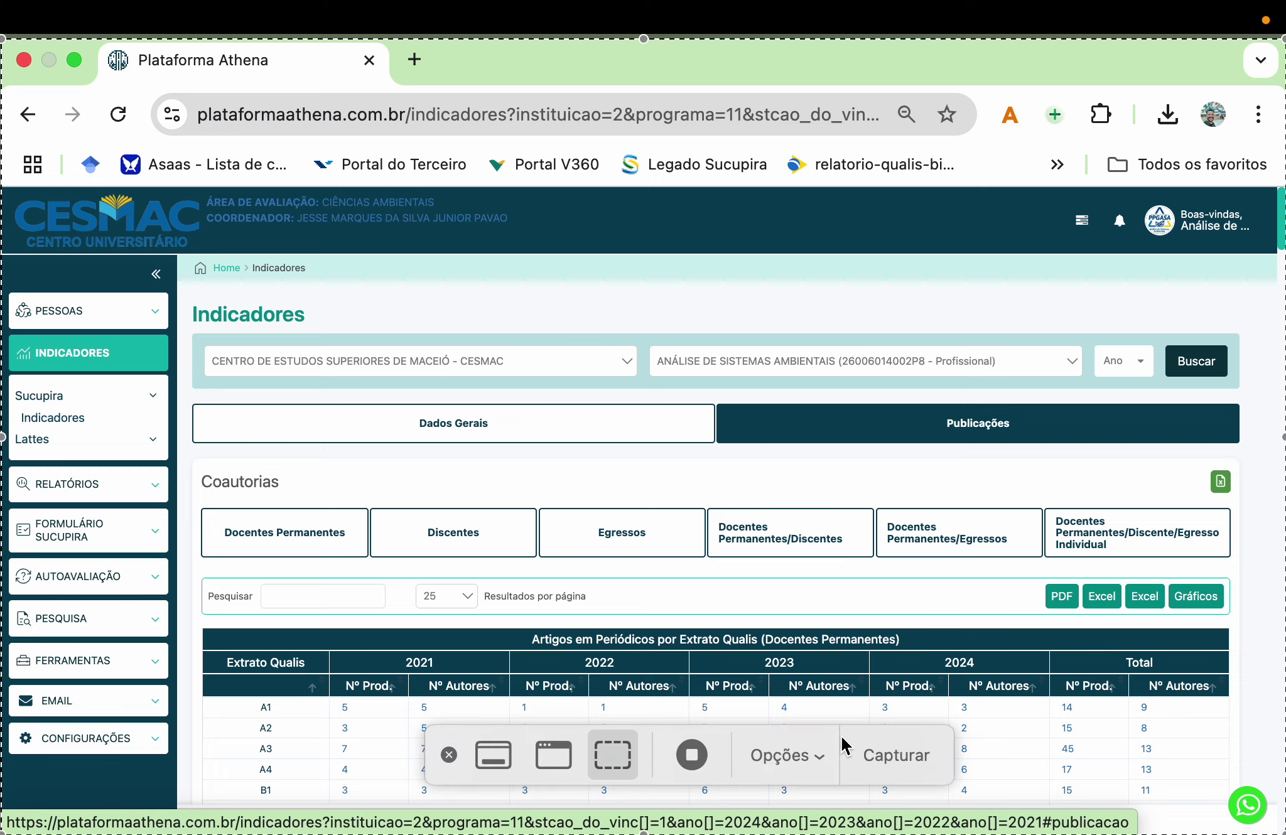